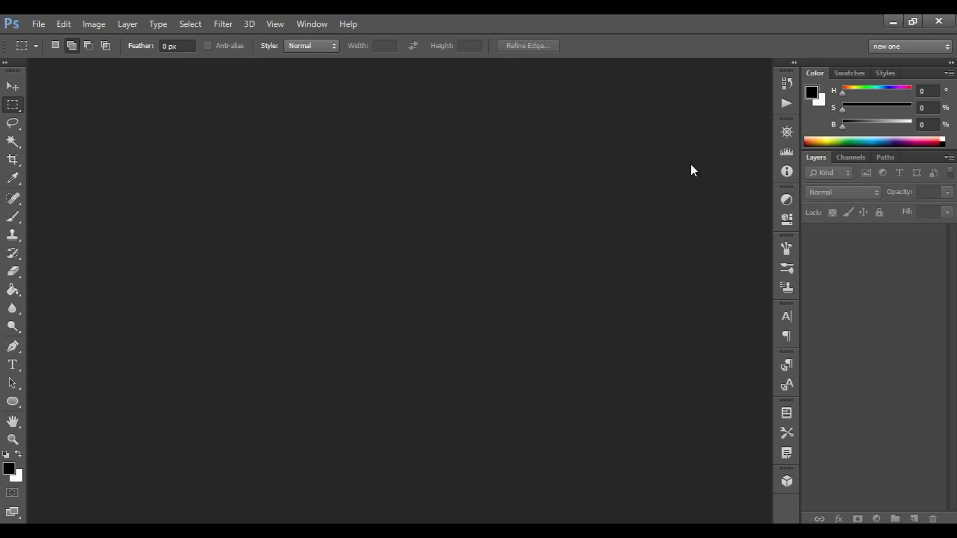
Make a new document at 1280 × 720 pixels, 72 ppi, RGB Color, White background
{"action": "left_click", "coordinate": [38, 24]}
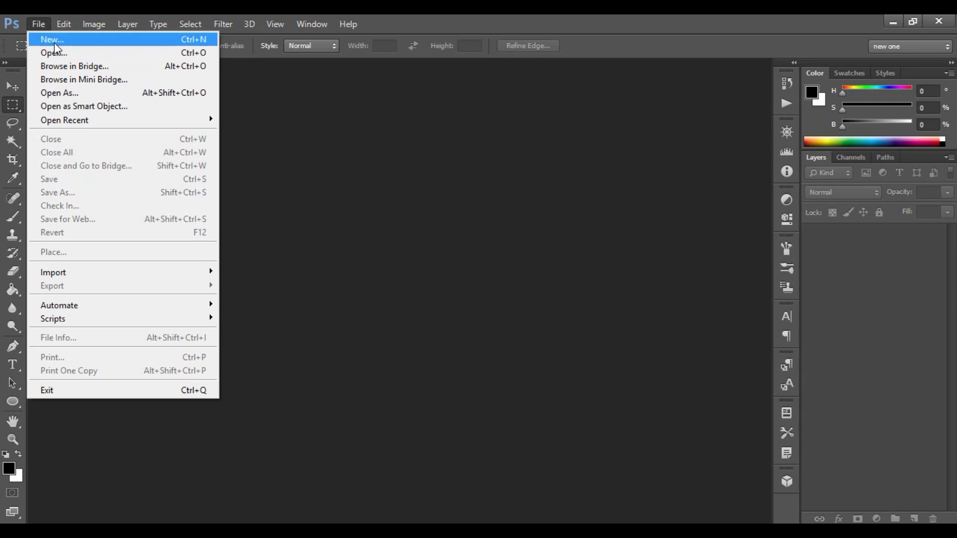
{"action": "left_click", "coordinate": [55, 44]}
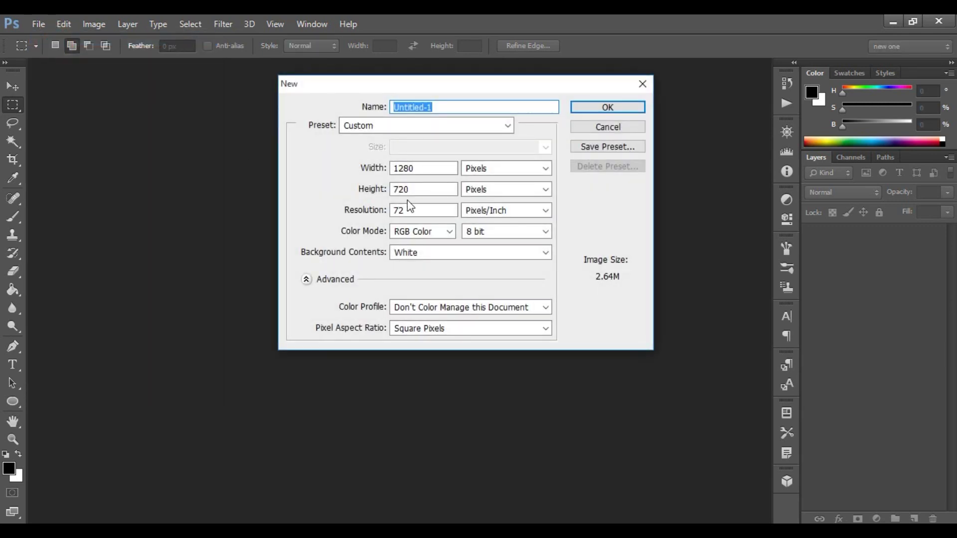
{"action": "left_click_drag", "start_coordinate": [429, 168], "coordinate": [373, 197]}
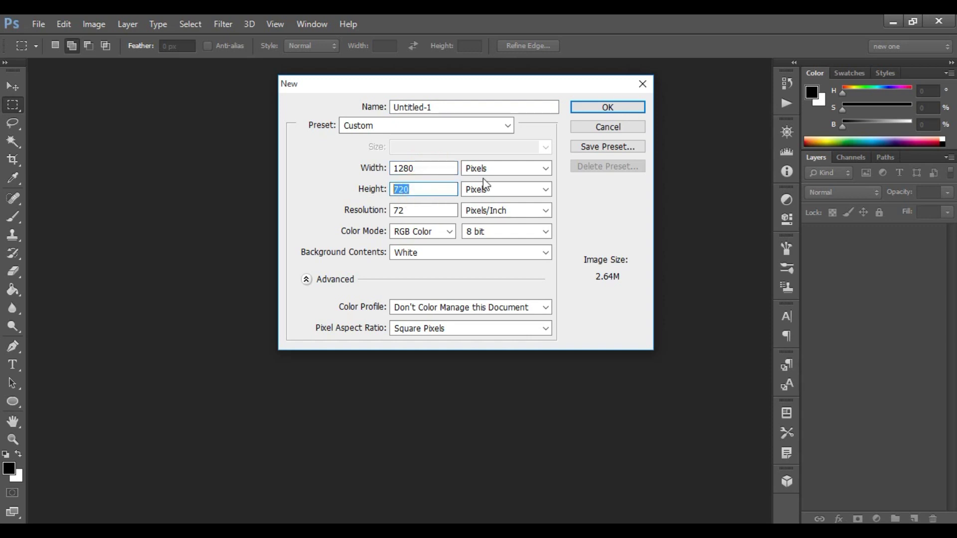
{"action": "left_click", "coordinate": [494, 168]}
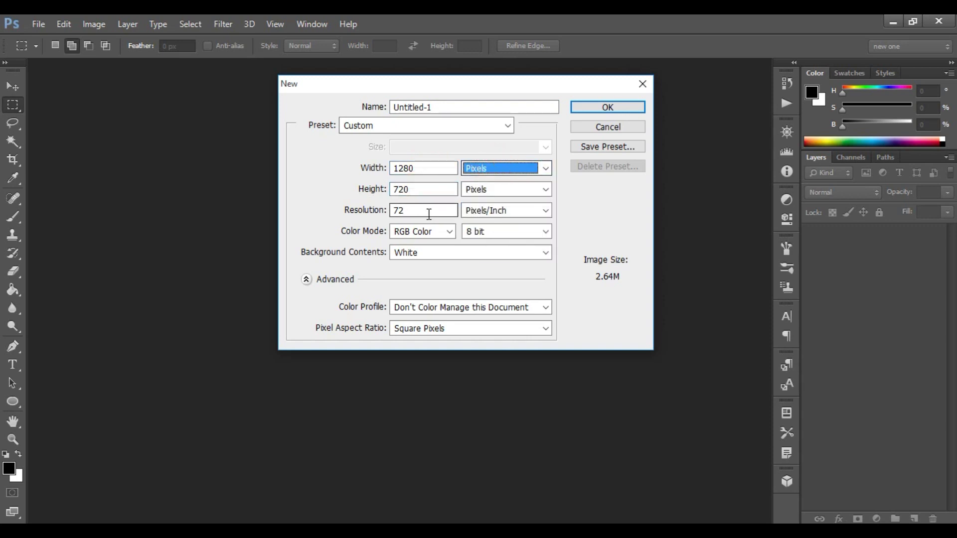
{"action": "left_click_drag", "start_coordinate": [428, 213], "coordinate": [382, 226]}
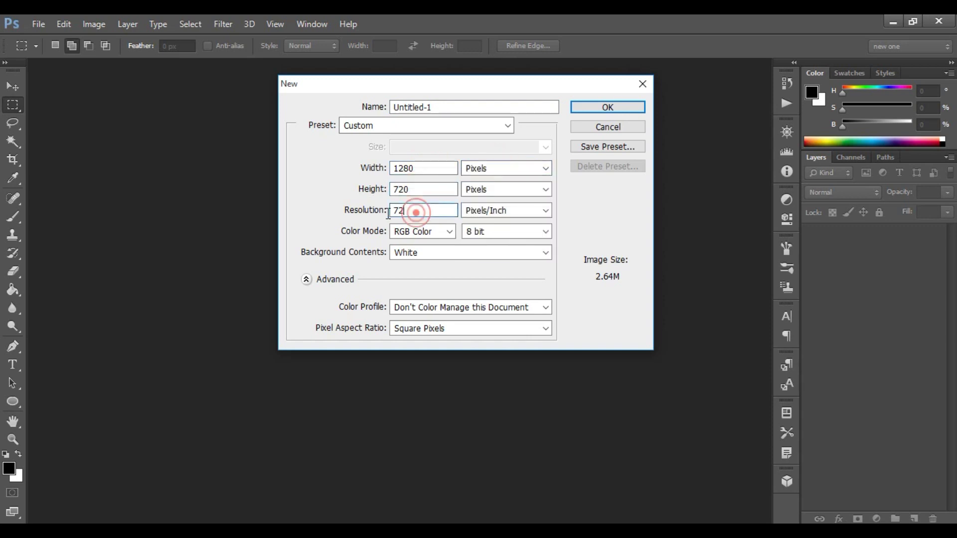
{"action": "left_click", "coordinate": [437, 235]}
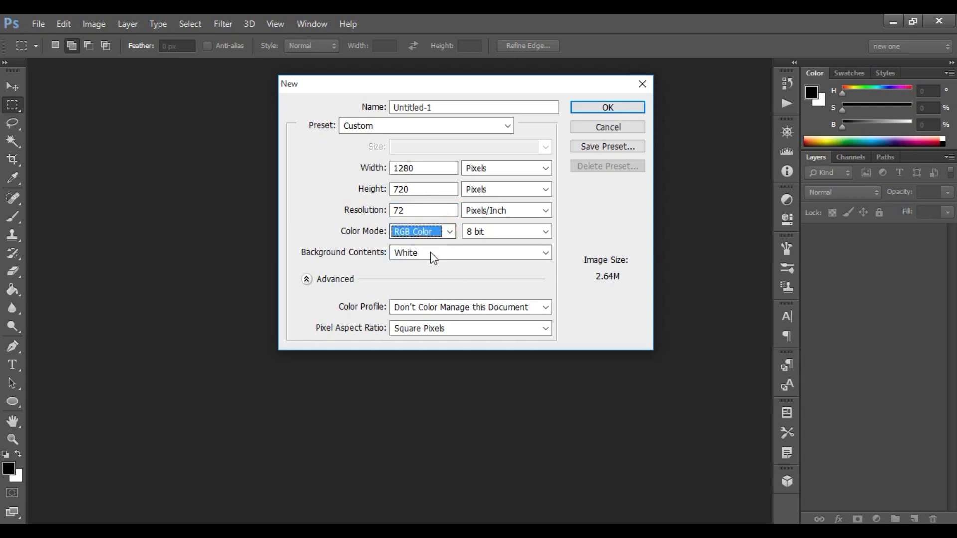
{"action": "left_click", "coordinate": [438, 253]}
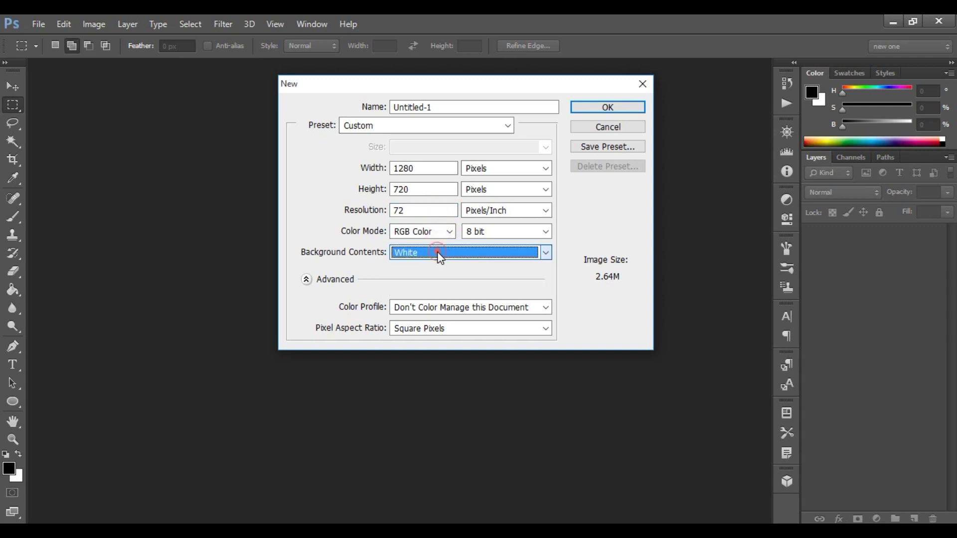
{"action": "left_click", "coordinate": [608, 107]}
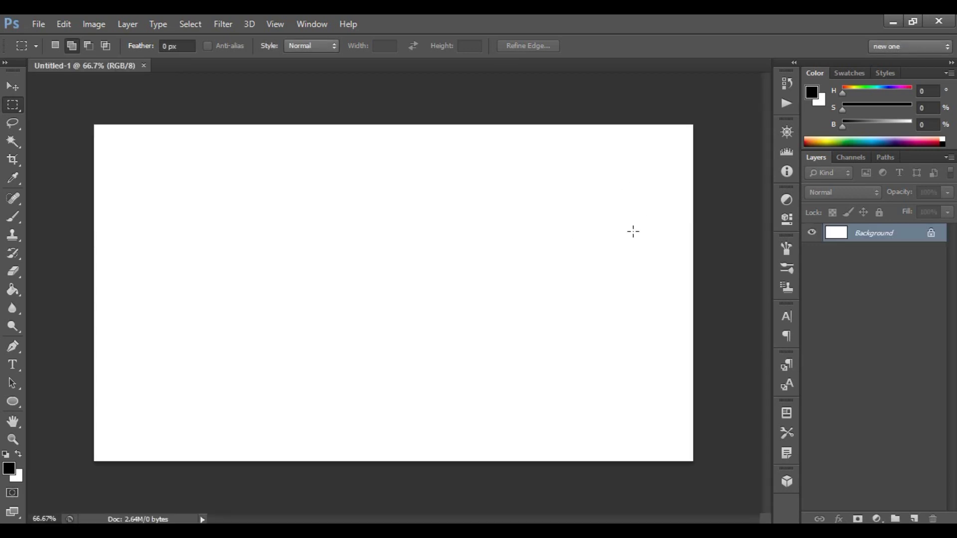
Zoom in and fill the whole canvas with black using the Paint Bucket
{"action": "key", "text": "ctrl+plus"}
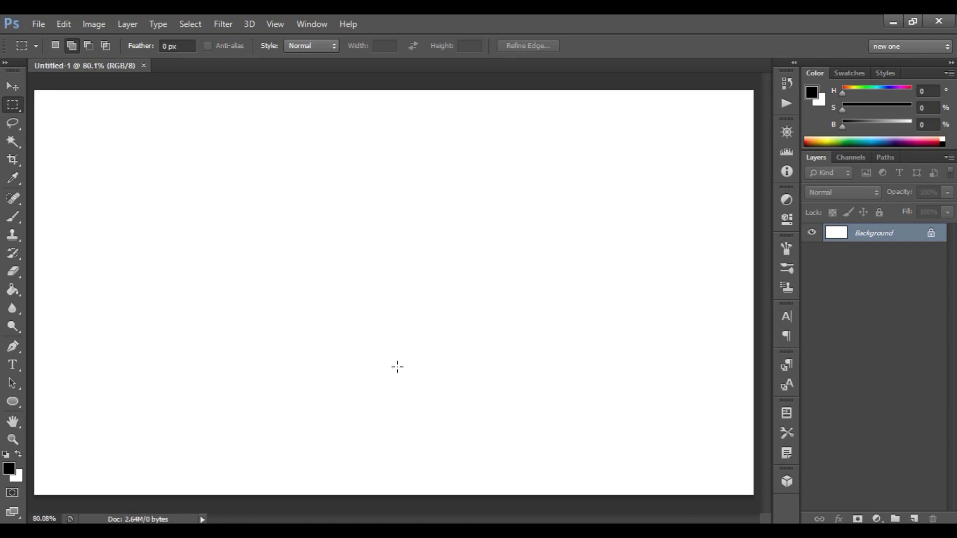
{"action": "left_click", "coordinate": [13, 289]}
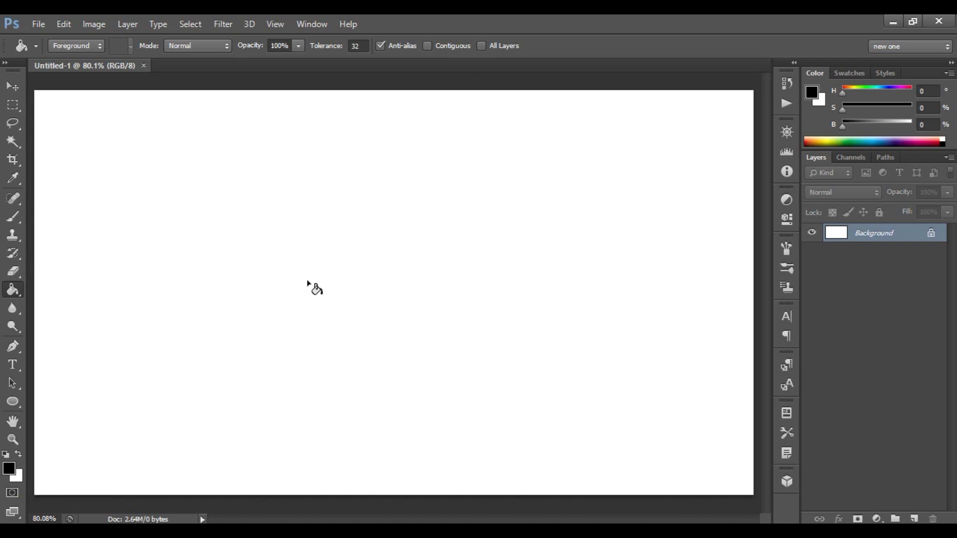
{"action": "left_click", "coordinate": [366, 255]}
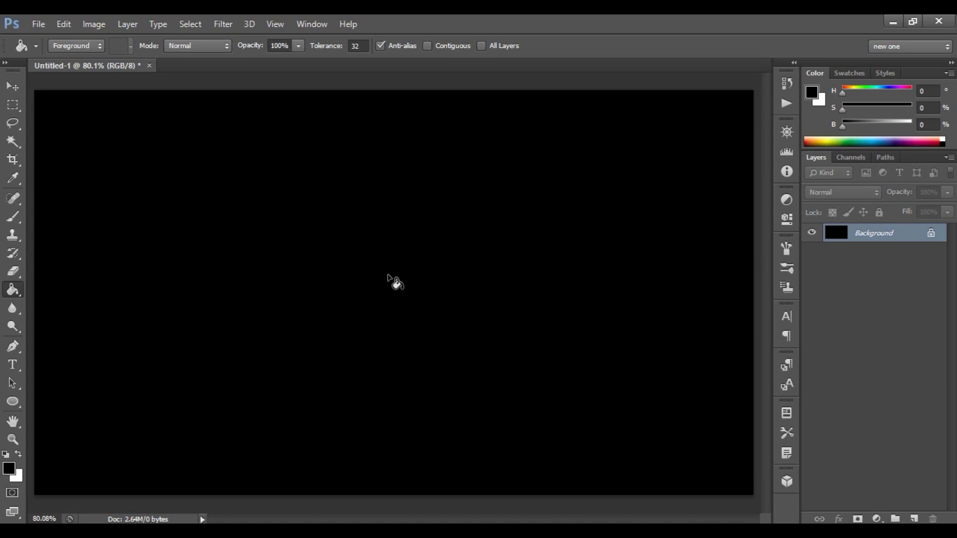
Type LAVA on the canvas in white HAPPY DAZE font and commit the text layer
{"action": "left_click", "coordinate": [12, 366]}
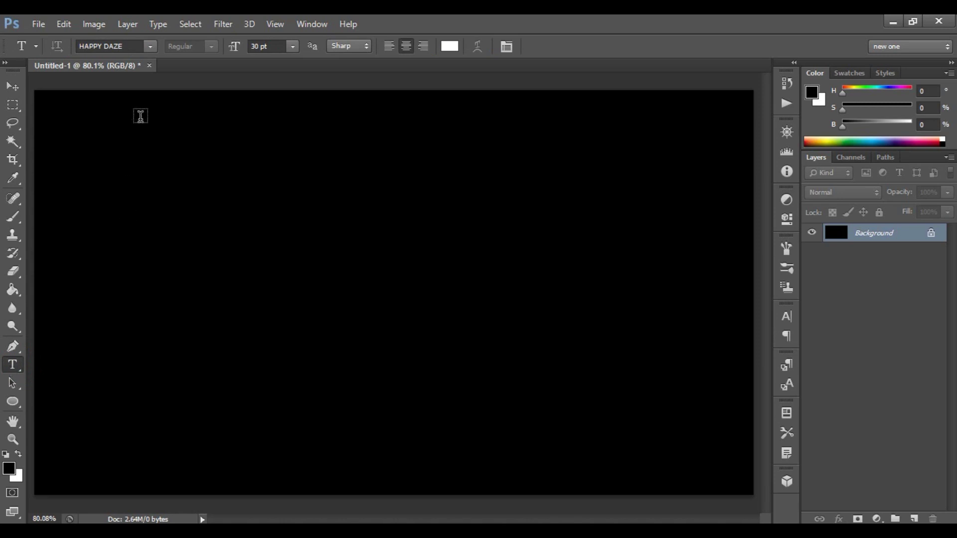
{"action": "left_click", "coordinate": [149, 49]}
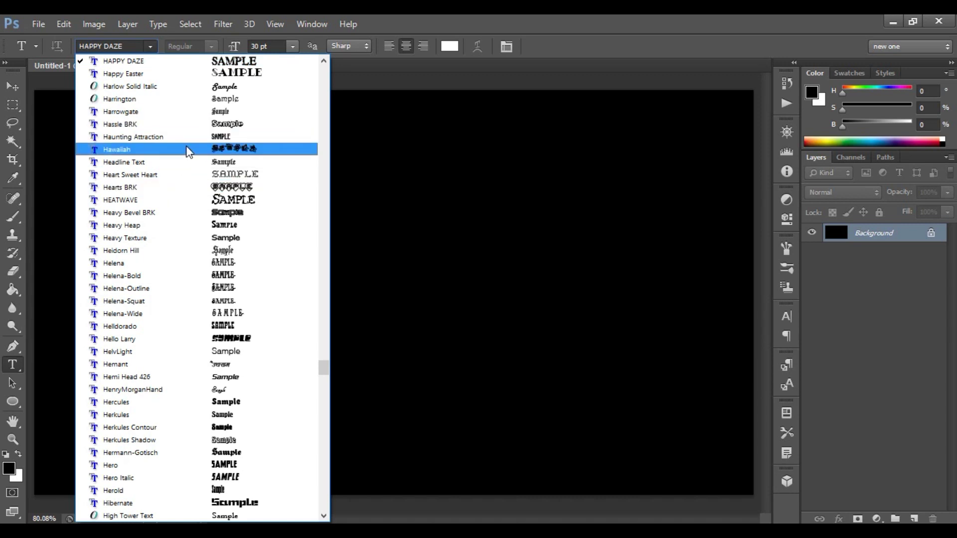
{"action": "key", "text": "Escape"}
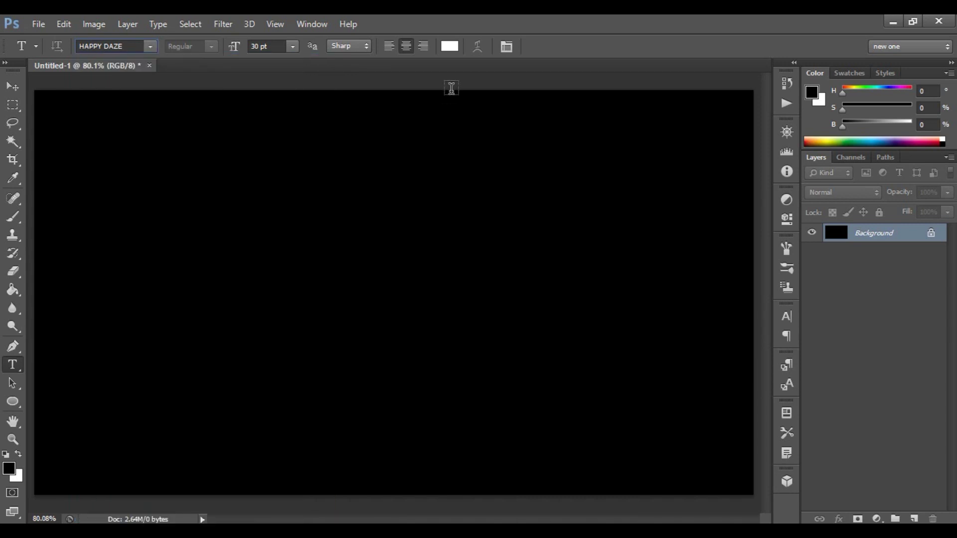
{"action": "left_click", "coordinate": [450, 47]}
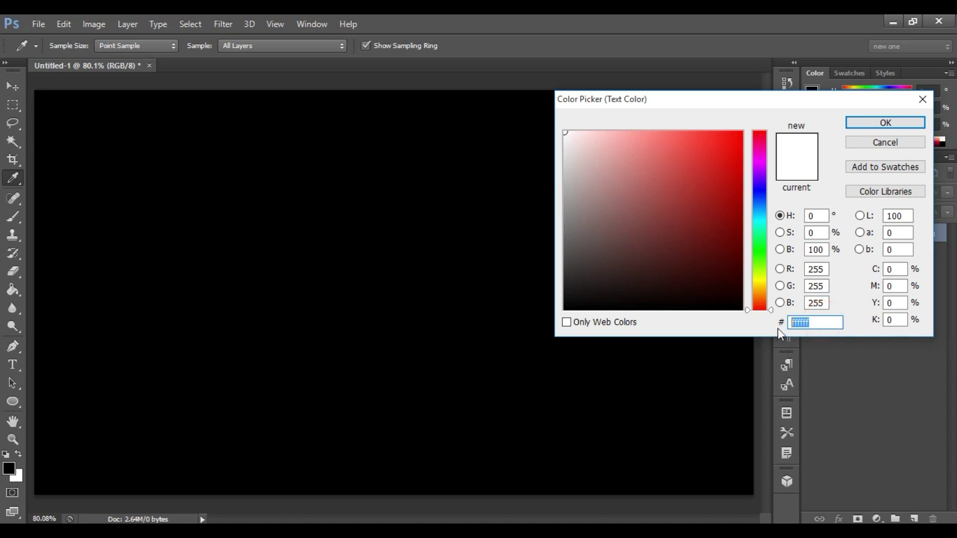
{"action": "left_click", "coordinate": [879, 124]}
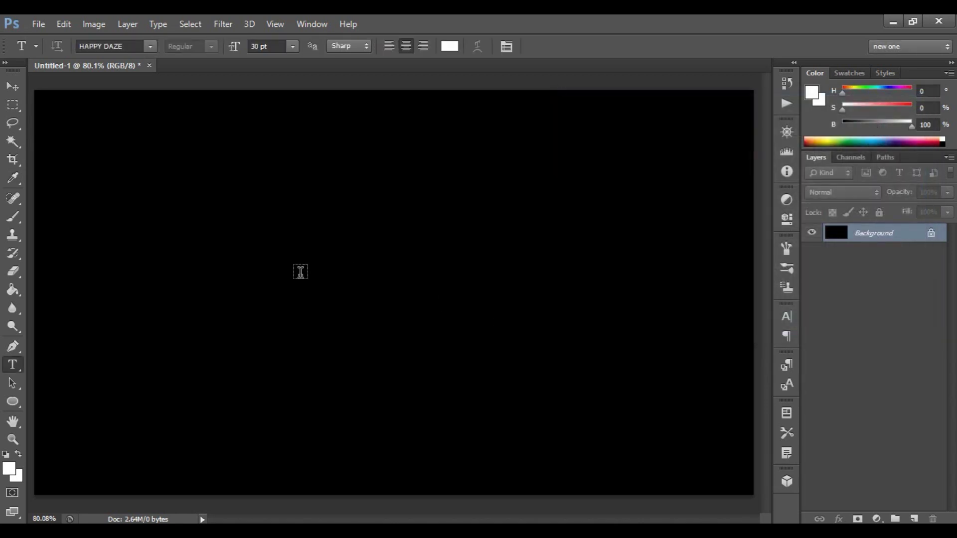
{"action": "left_click", "coordinate": [218, 274]}
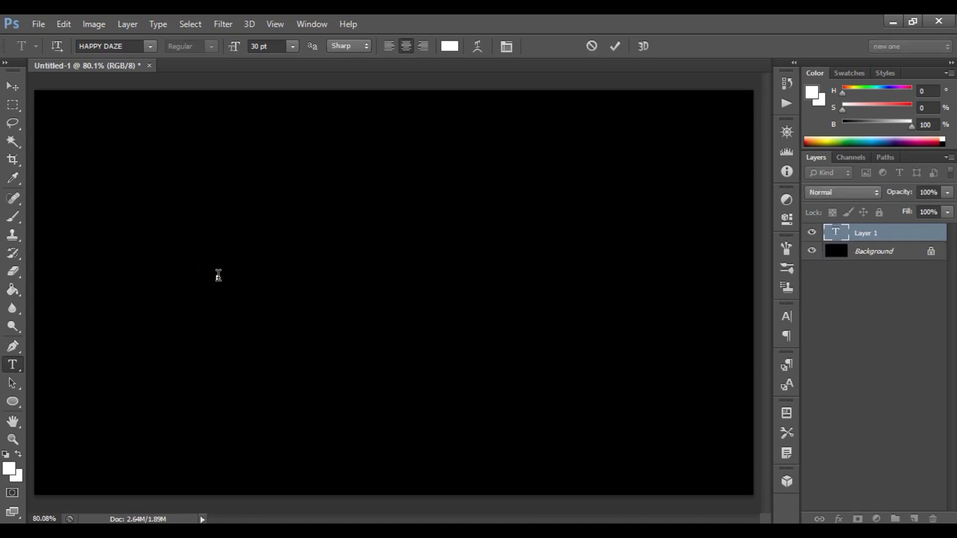
{"action": "type", "text": "L"}
{"action": "type", "text": "AVA"}
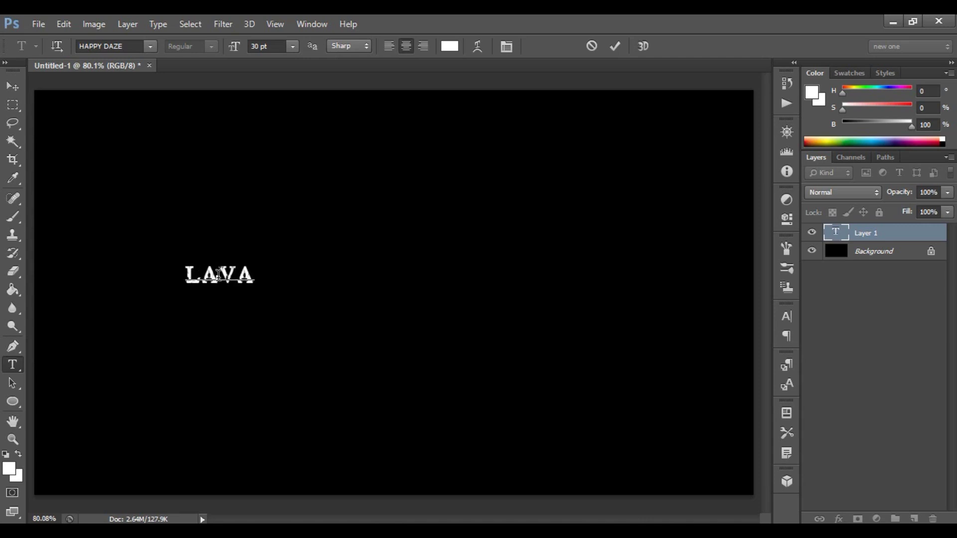
{"action": "left_click", "coordinate": [614, 48]}
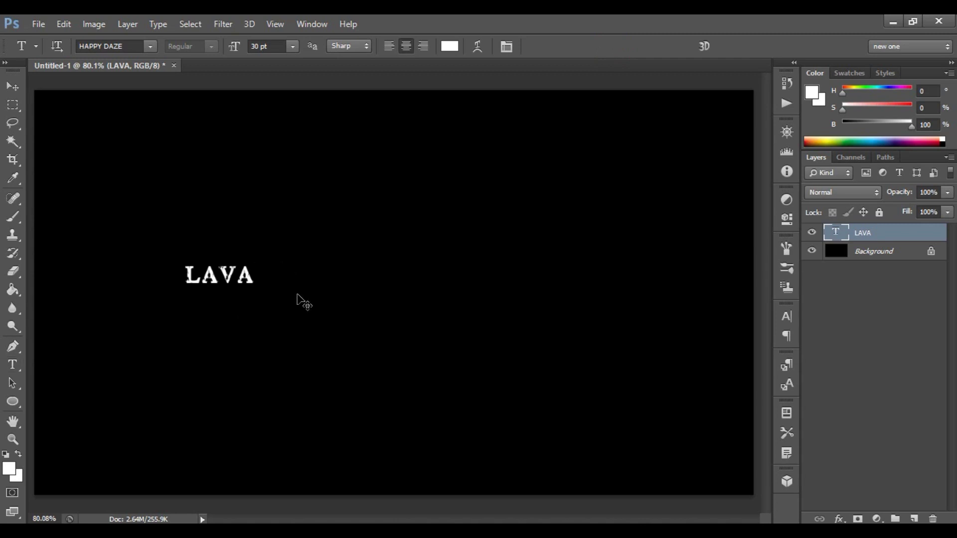
Free-transform LAVA up to about 258.84 pt and centre it on the canvas
{"action": "key", "text": "ctrl+t"}
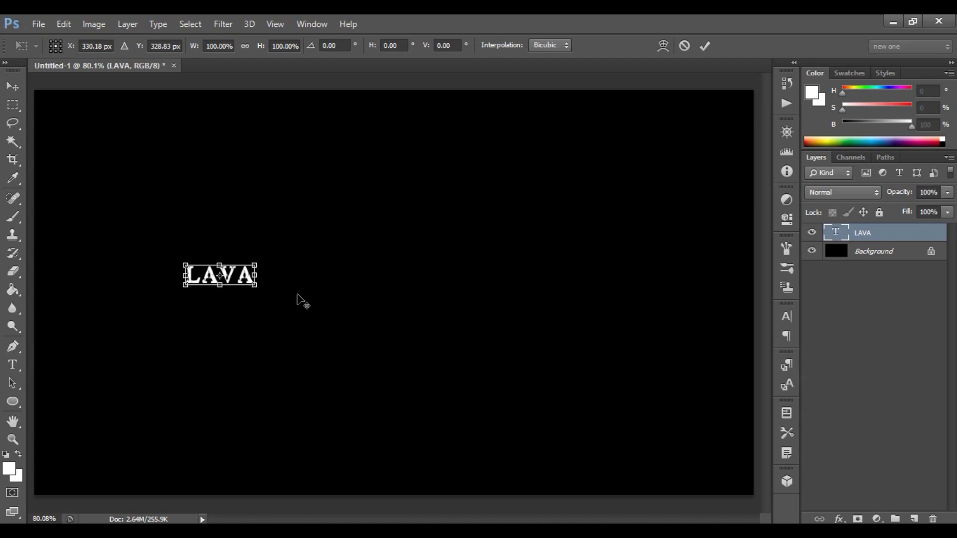
{"action": "left_click", "coordinate": [254, 285]}
{"action": "left_click_drag", "start_coordinate": [255, 287], "coordinate": [503, 415]}
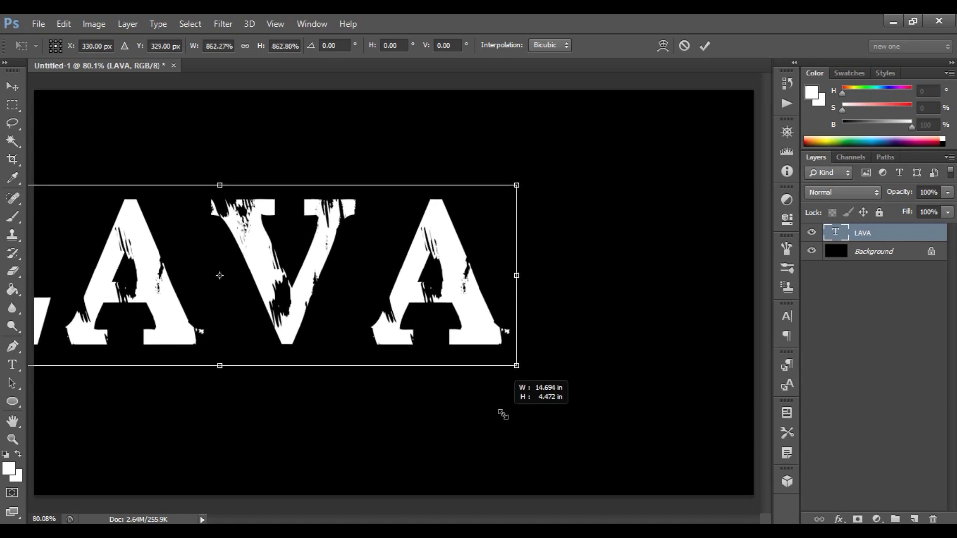
{"action": "mouse_move", "coordinate": [430, 319]}
{"action": "left_mouse_down"}
{"action": "mouse_move", "coordinate": [494, 335]}
{"action": "mouse_move", "coordinate": [586, 339]}
{"action": "left_mouse_up"}
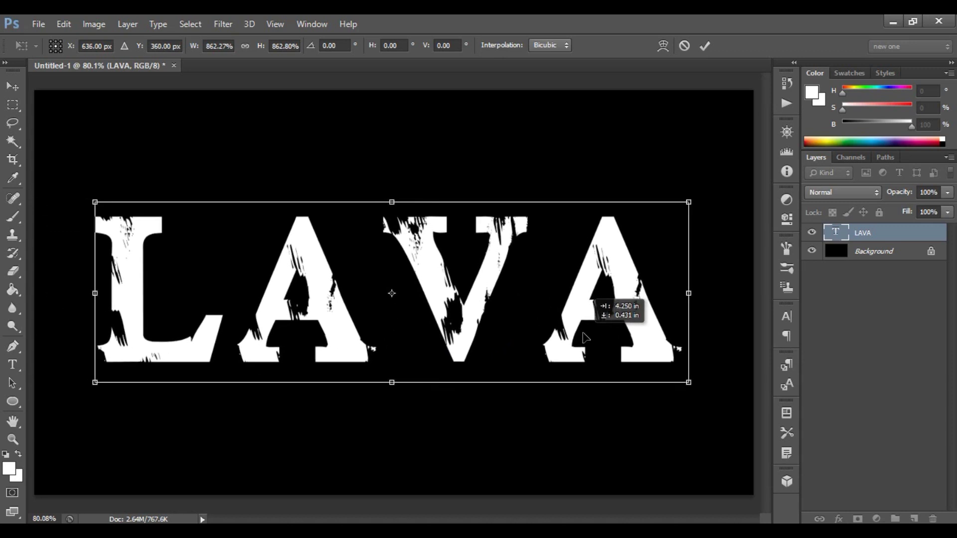
{"action": "left_click", "coordinate": [705, 46]}
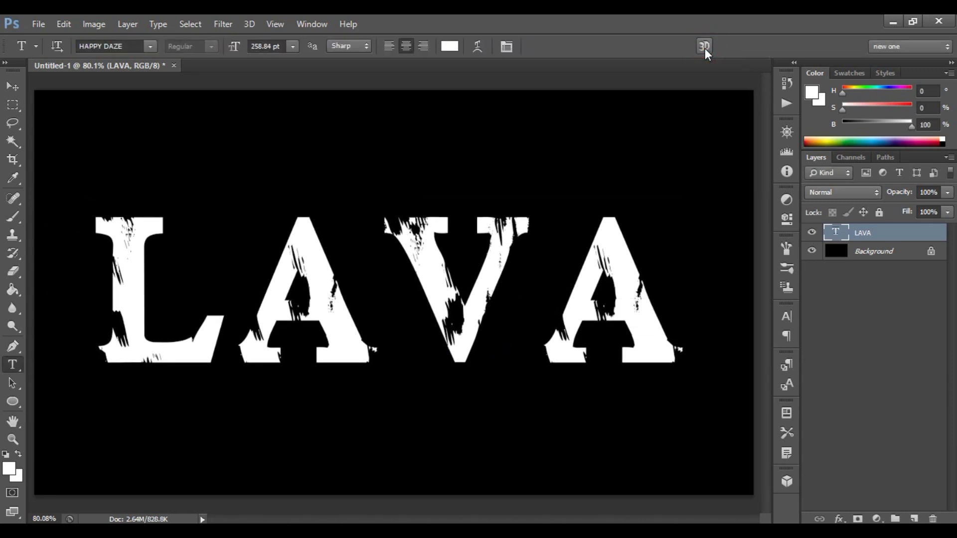
{"action": "left_click", "coordinate": [224, 24]}
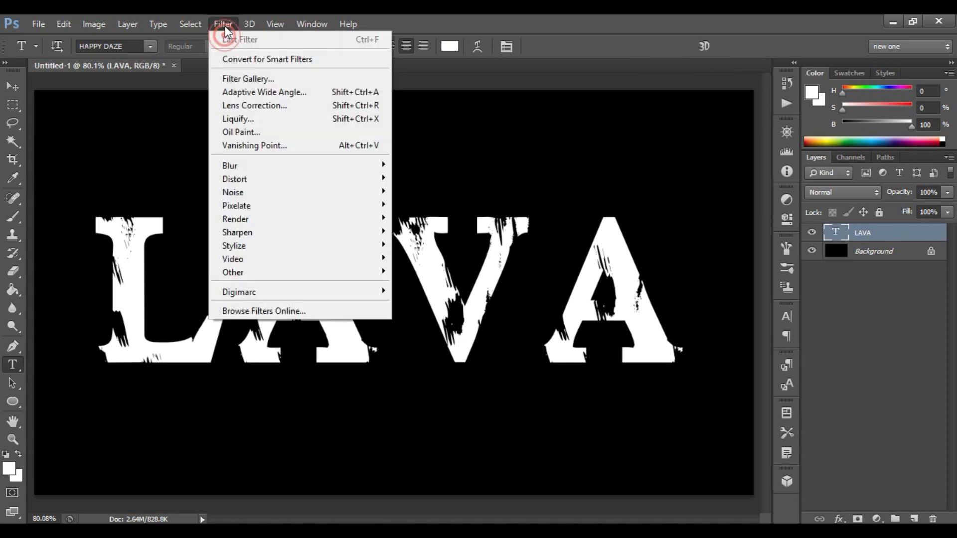
{"action": "mouse_move", "coordinate": [297, 166]}
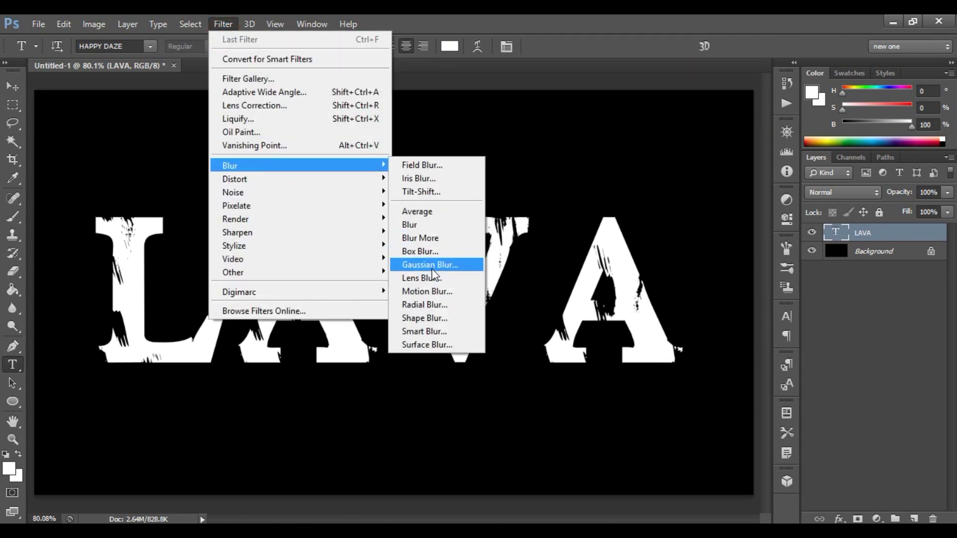
Rasterize the LAVA type and apply a 6.0-pixel Gaussian Blur
{"action": "left_click", "coordinate": [441, 266]}
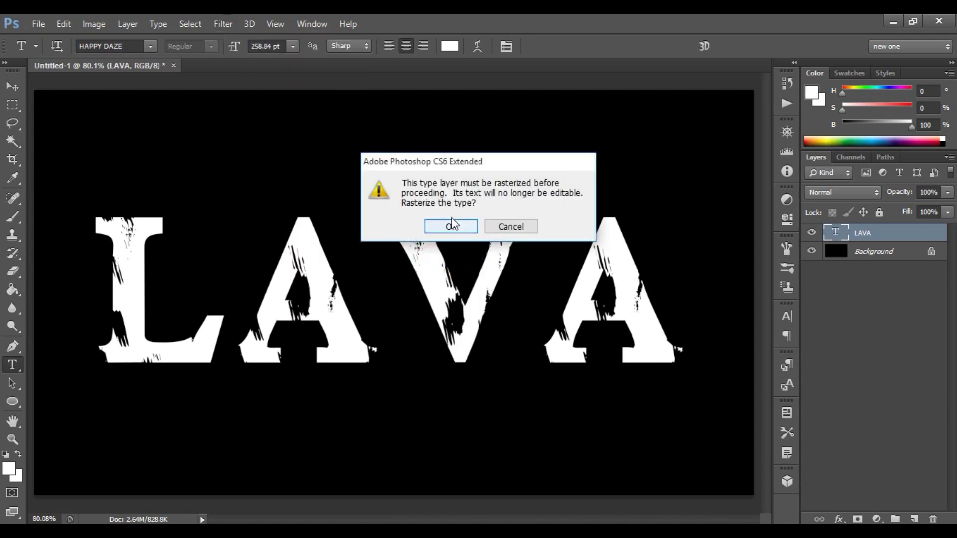
{"action": "left_click", "coordinate": [450, 226]}
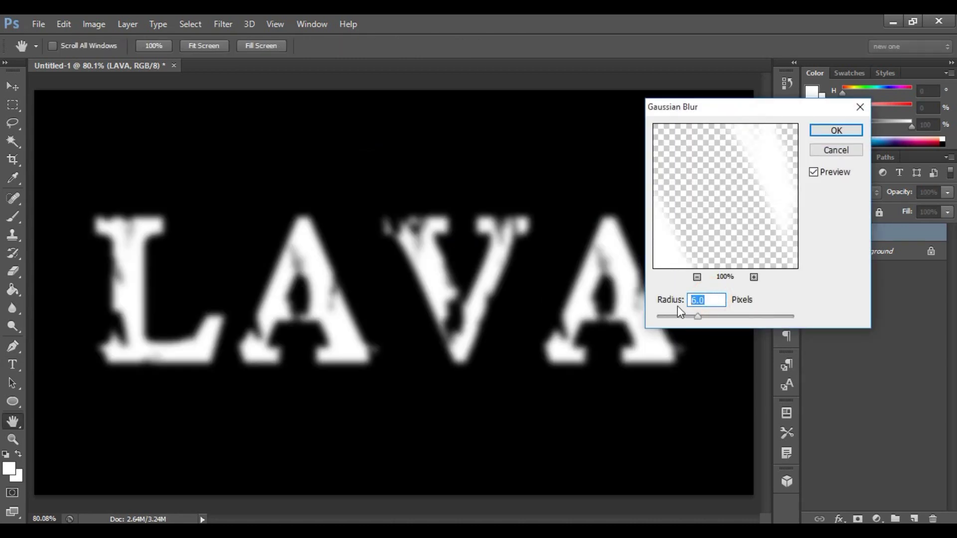
{"action": "left_click", "coordinate": [834, 132]}
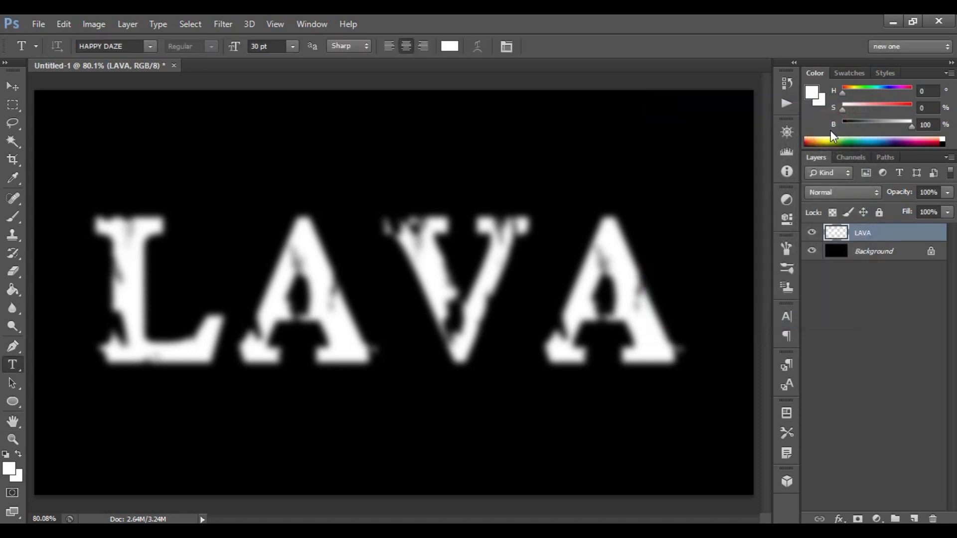
{"action": "left_click", "coordinate": [877, 518]}
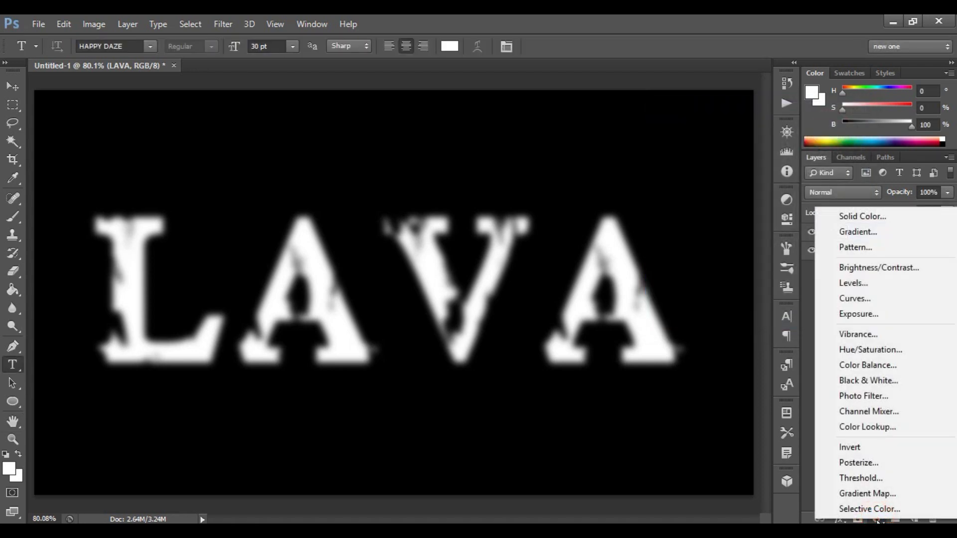
Add a Levels adjustment with input levels 150, 0.50 and 255
{"action": "left_click", "coordinate": [864, 286]}
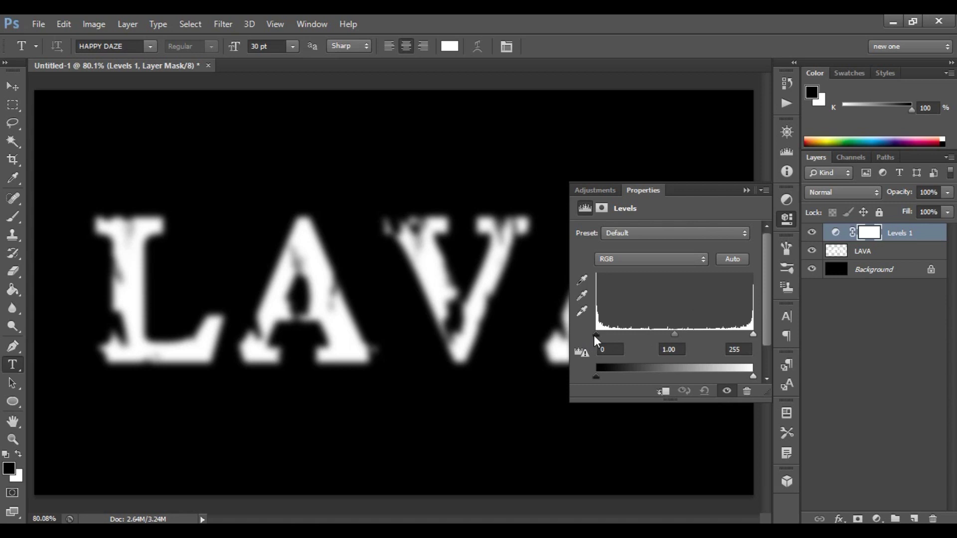
{"action": "left_click_drag", "start_coordinate": [596, 334], "coordinate": [665, 331]}
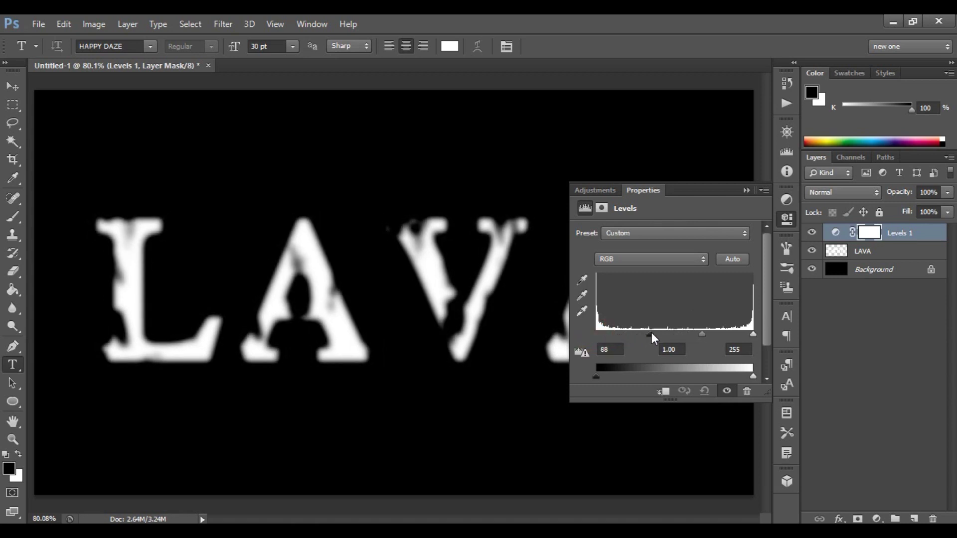
{"action": "left_click", "coordinate": [610, 349]}
{"action": "type", "text": "00"}
{"action": "type", "text": "150"}
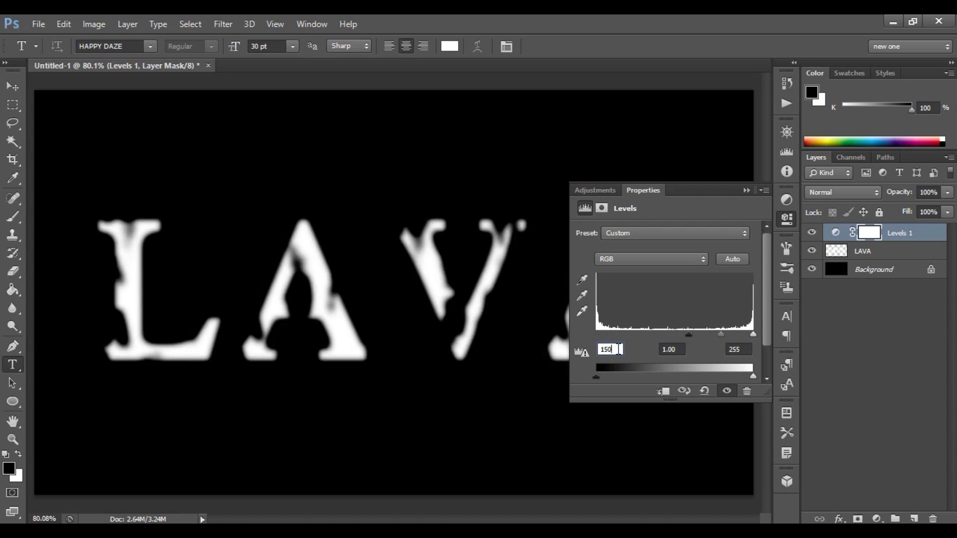
{"action": "left_click", "coordinate": [678, 349]}
{"action": "key", "text": "BackSpace"}
{"action": "key", "text": "BackSpace"}
{"action": "key", "text": "BackSpace"}
{"action": "key", "text": "BackSpace"}
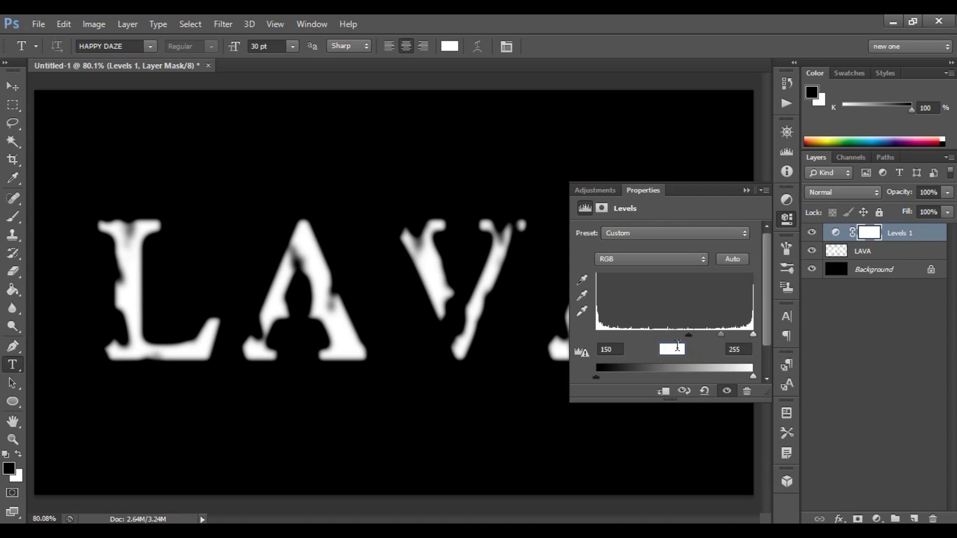
{"action": "type", "text": ".50"}
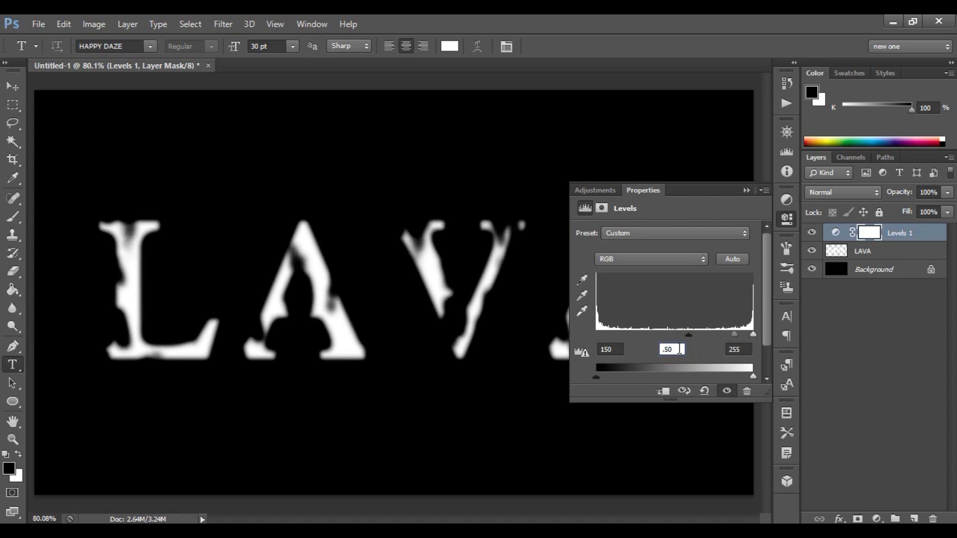
{"action": "double_click", "coordinate": [746, 350]}
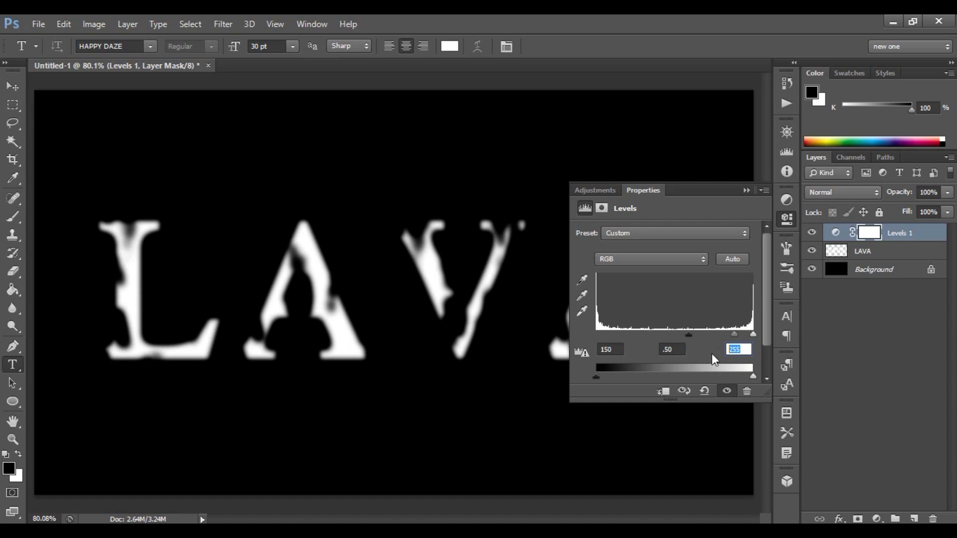
{"action": "left_click", "coordinate": [746, 190]}
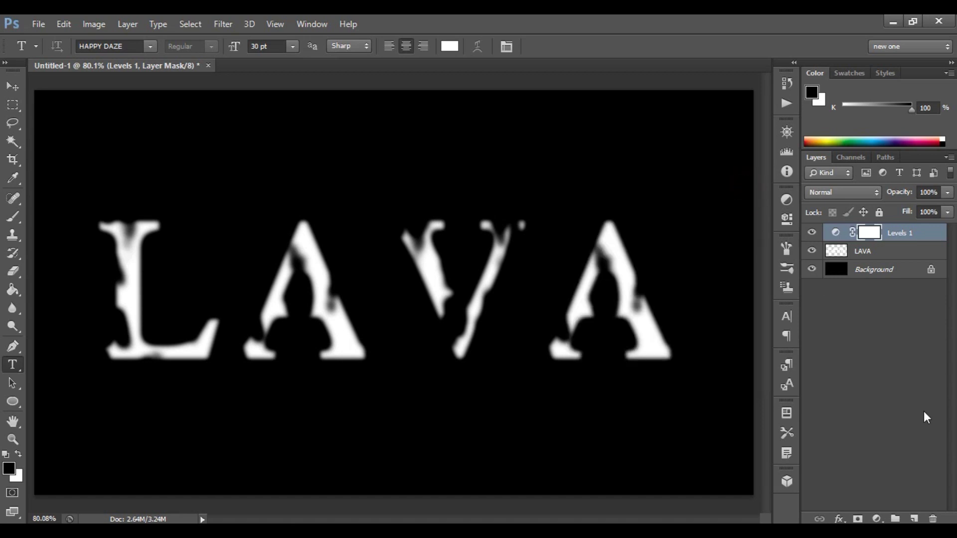
{"action": "left_click", "coordinate": [877, 519]}
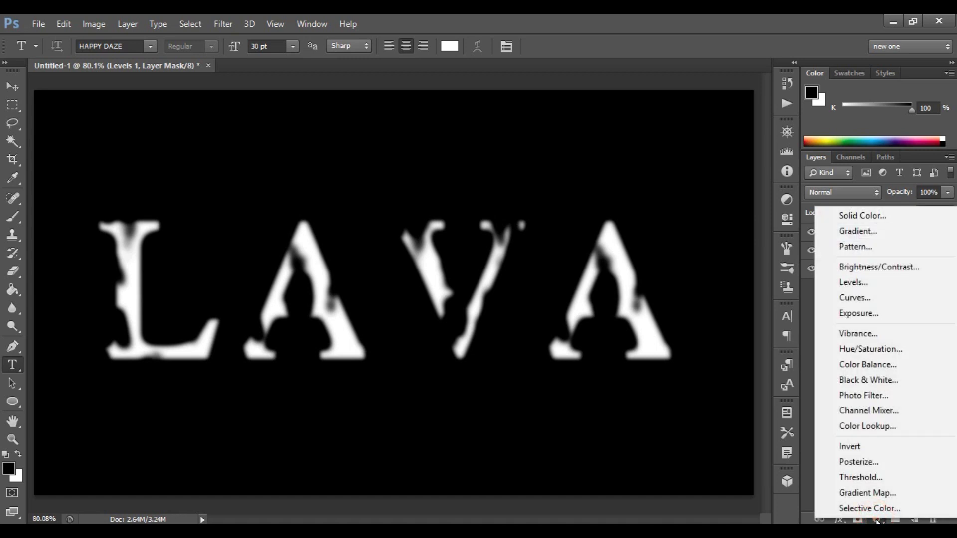
Add a Color Balance adjustment and push the Shadows toward red and fully yellow
{"action": "left_click", "coordinate": [898, 368]}
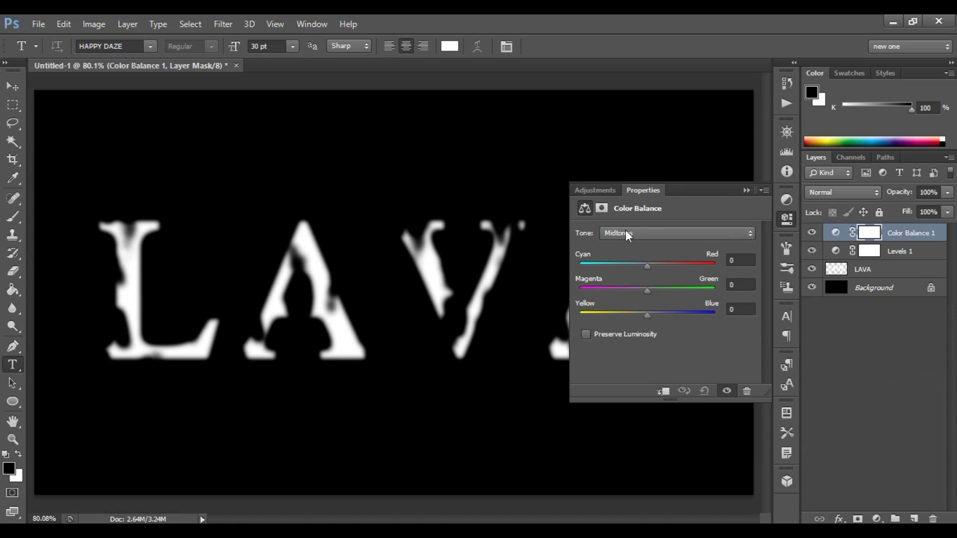
{"action": "left_click", "coordinate": [635, 234]}
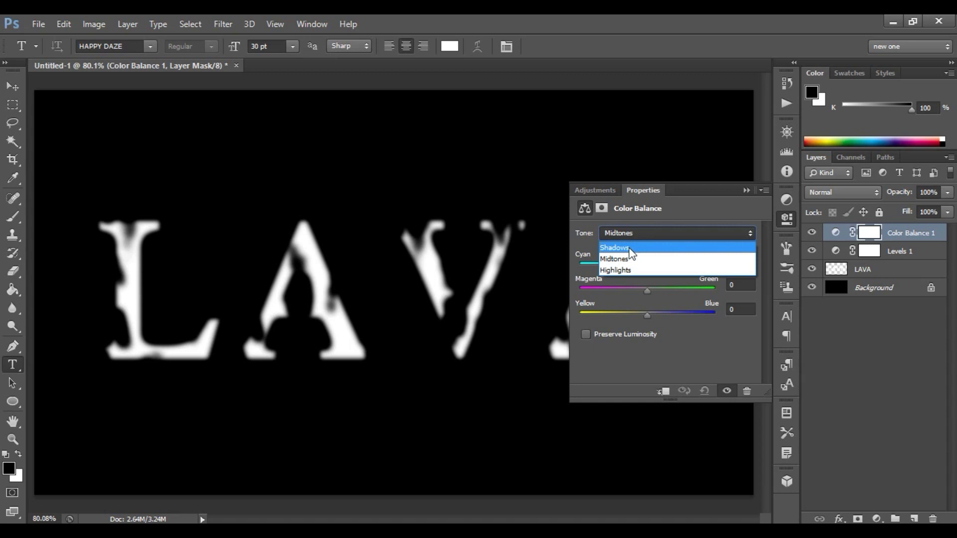
{"action": "left_click", "coordinate": [630, 249]}
{"action": "left_click_drag", "start_coordinate": [647, 267], "coordinate": [692, 270]}
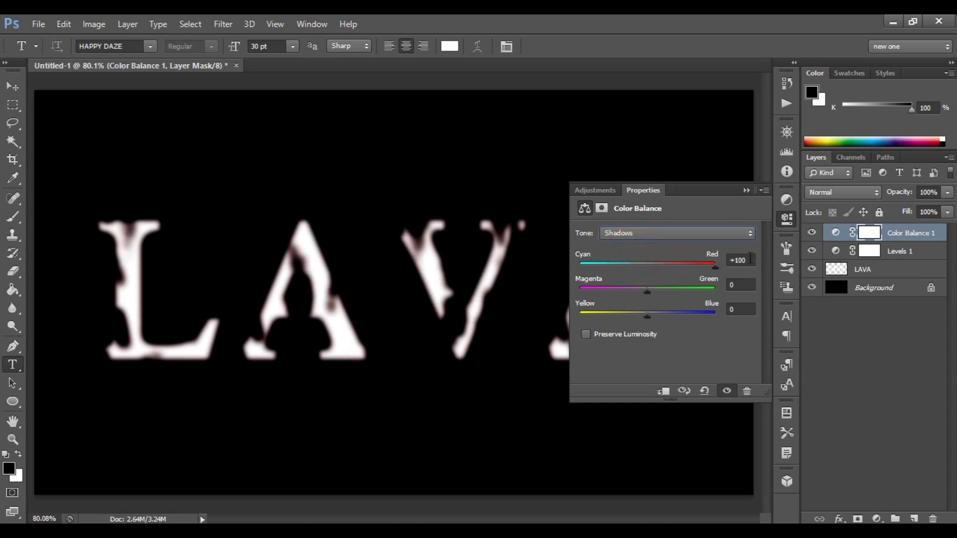
{"action": "left_click_drag", "start_coordinate": [645, 316], "coordinate": [545, 329]}
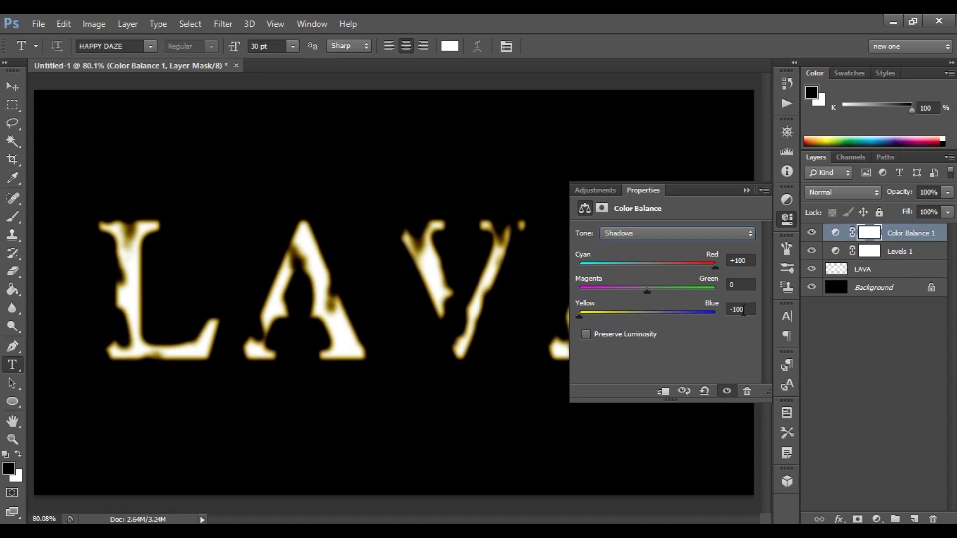
Set the Midtones fully toward red and yellow, with magenta at -40
{"action": "left_click", "coordinate": [669, 233]}
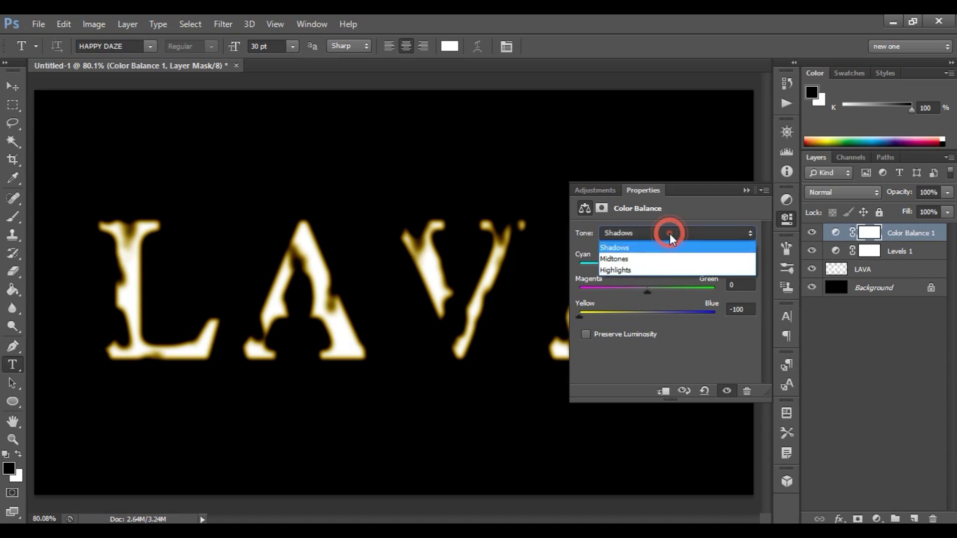
{"action": "left_click", "coordinate": [664, 260]}
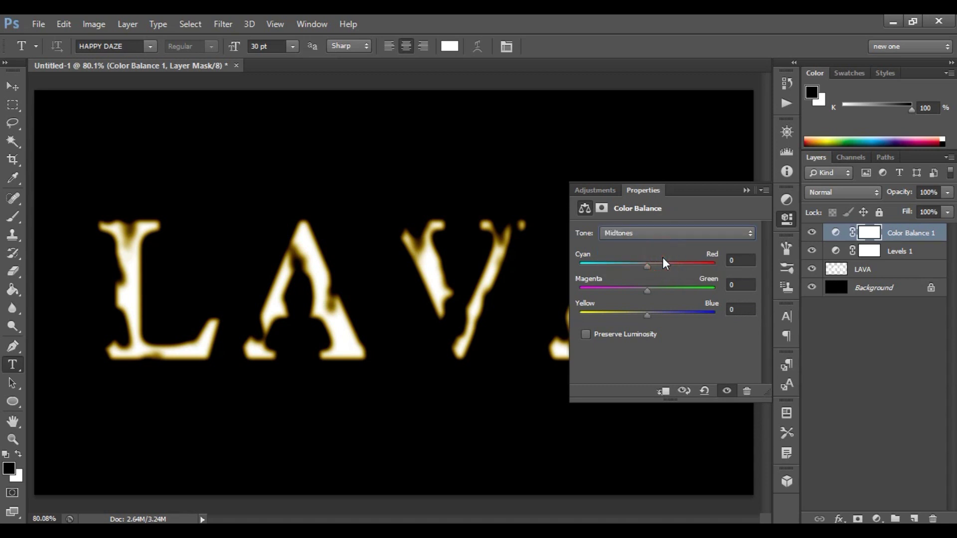
{"action": "left_click_drag", "start_coordinate": [648, 267], "coordinate": [765, 262]}
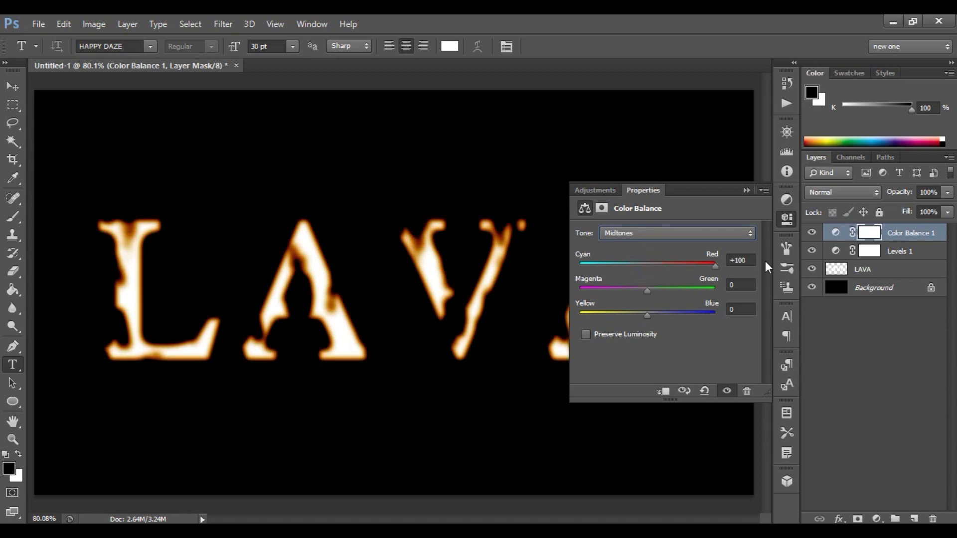
{"action": "left_click_drag", "start_coordinate": [647, 315], "coordinate": [561, 330]}
{"action": "left_click_drag", "start_coordinate": [647, 288], "coordinate": [624, 289]}
{"action": "left_click_drag", "start_coordinate": [623, 291], "coordinate": [614, 297]}
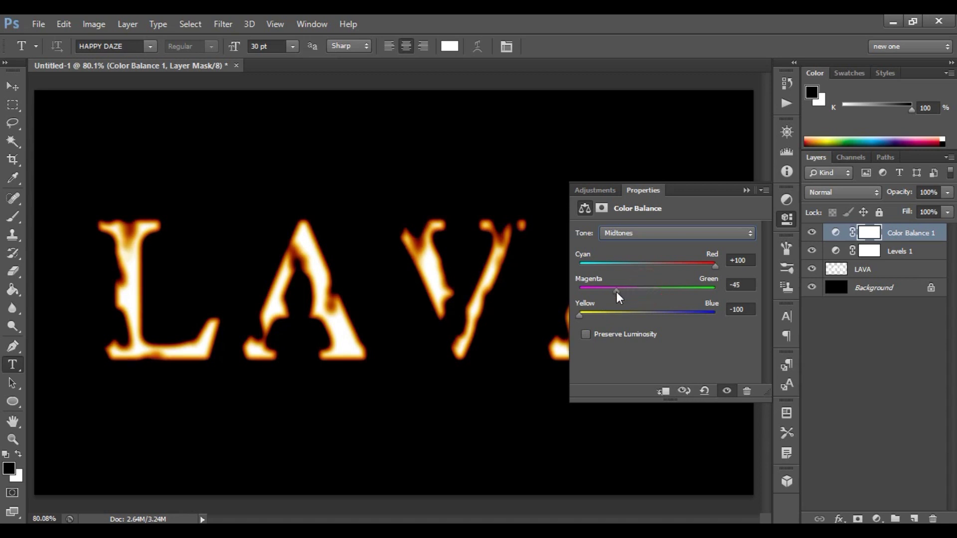
{"action": "left_click", "coordinate": [742, 284]}
{"action": "type", "text": "-40"}
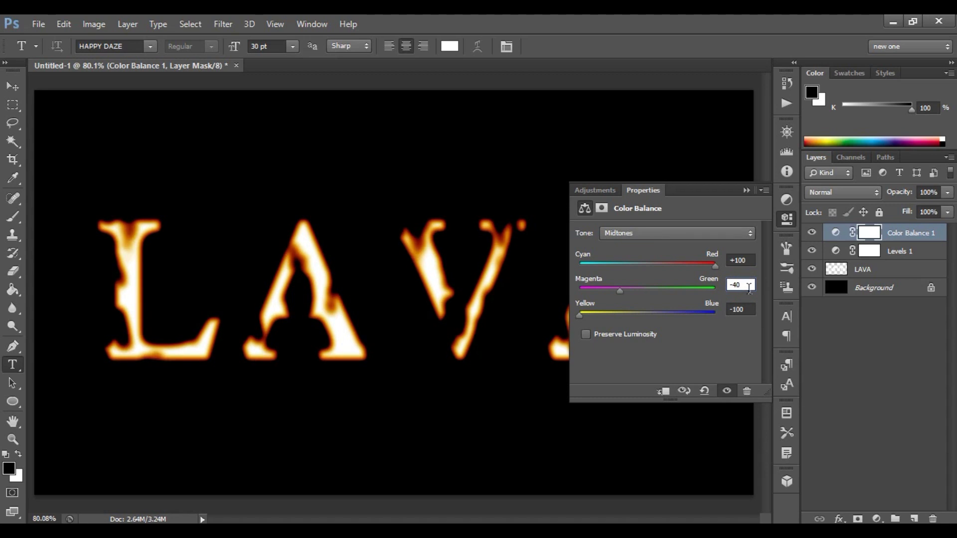
Set the Highlights to +100 red, -100 magenta and -100 yellow
{"action": "left_click", "coordinate": [671, 231]}
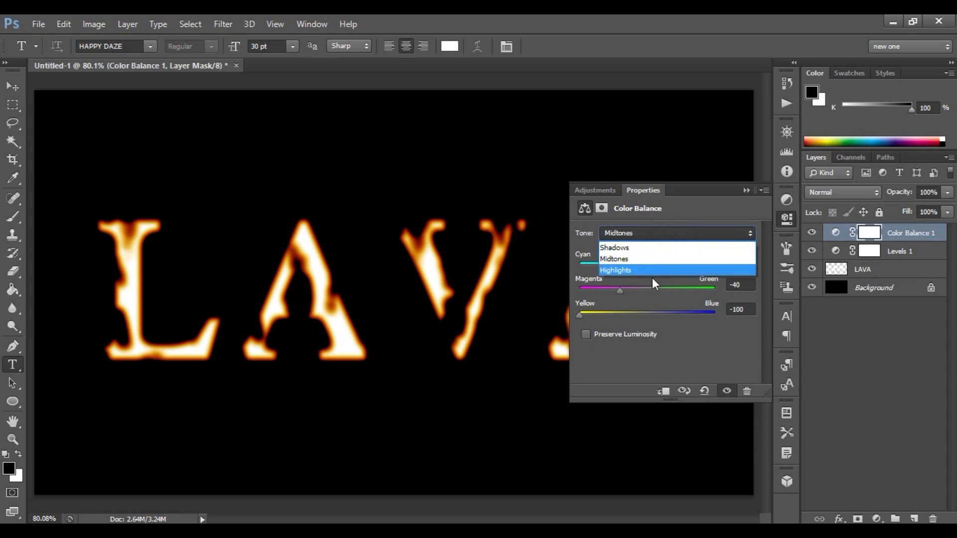
{"action": "left_click", "coordinate": [659, 271]}
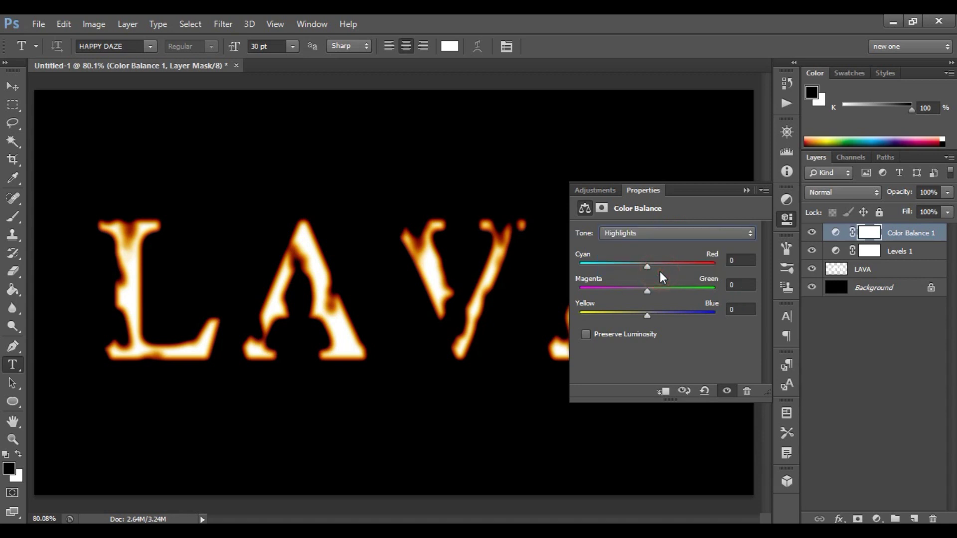
{"action": "left_click_drag", "start_coordinate": [647, 266], "coordinate": [716, 267]}
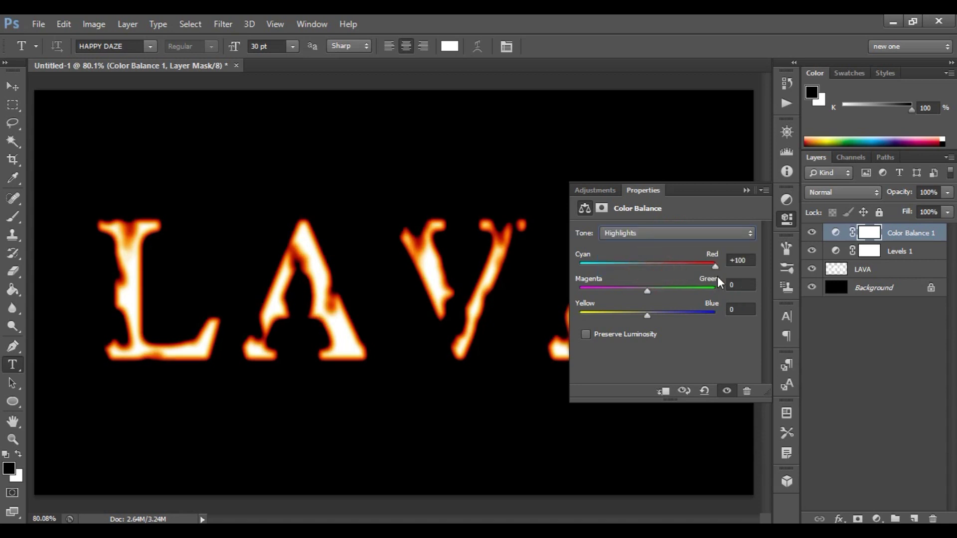
{"action": "left_click_drag", "start_coordinate": [648, 291], "coordinate": [580, 292]}
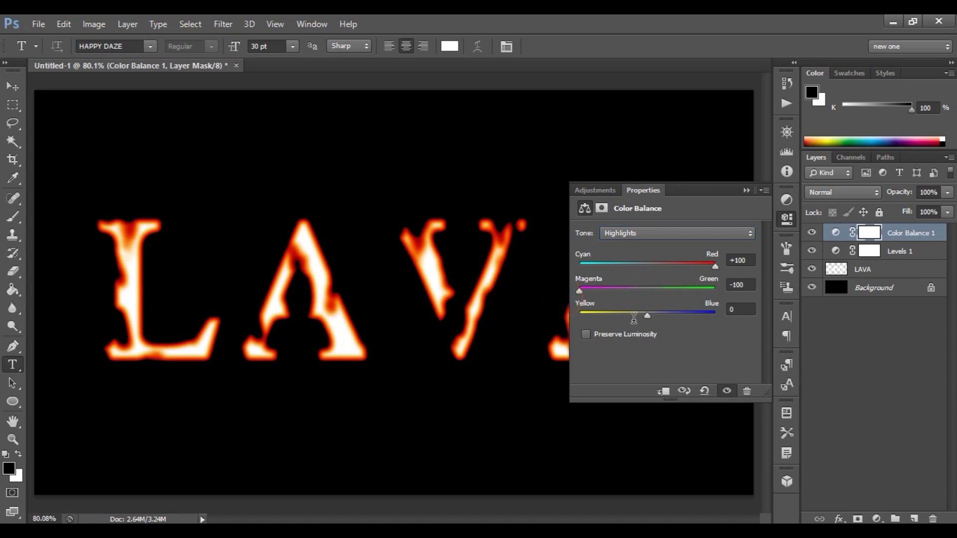
{"action": "left_click_drag", "start_coordinate": [647, 316], "coordinate": [616, 316]}
{"action": "left_click", "coordinate": [746, 191]}
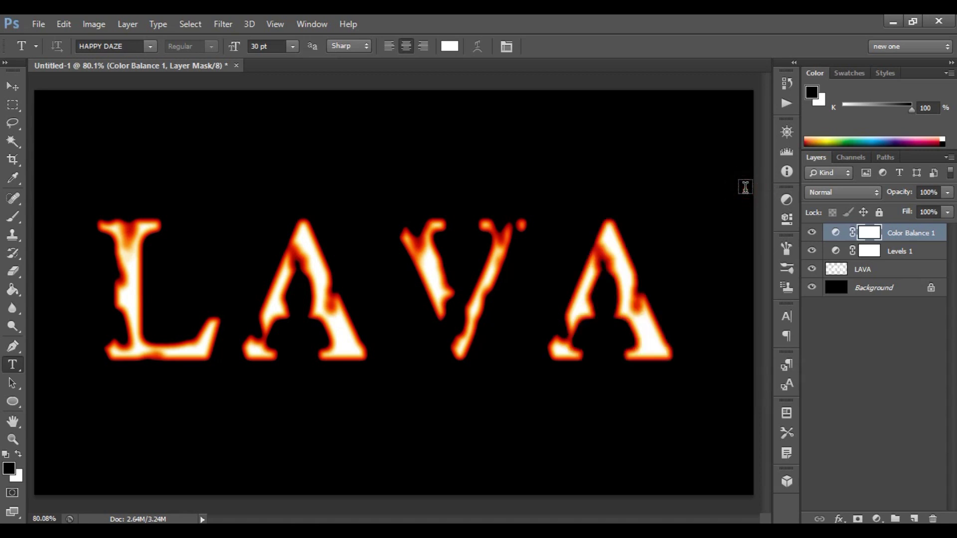
Select the LAVA layer and set up a 100 px soft round brush at 8% opacity
{"action": "left_click", "coordinate": [855, 272]}
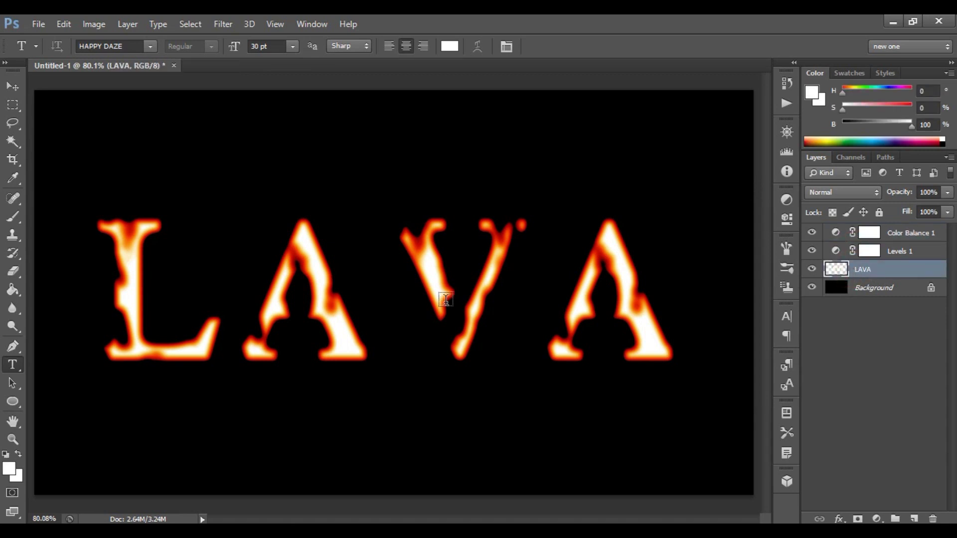
{"action": "left_click", "coordinate": [12, 220]}
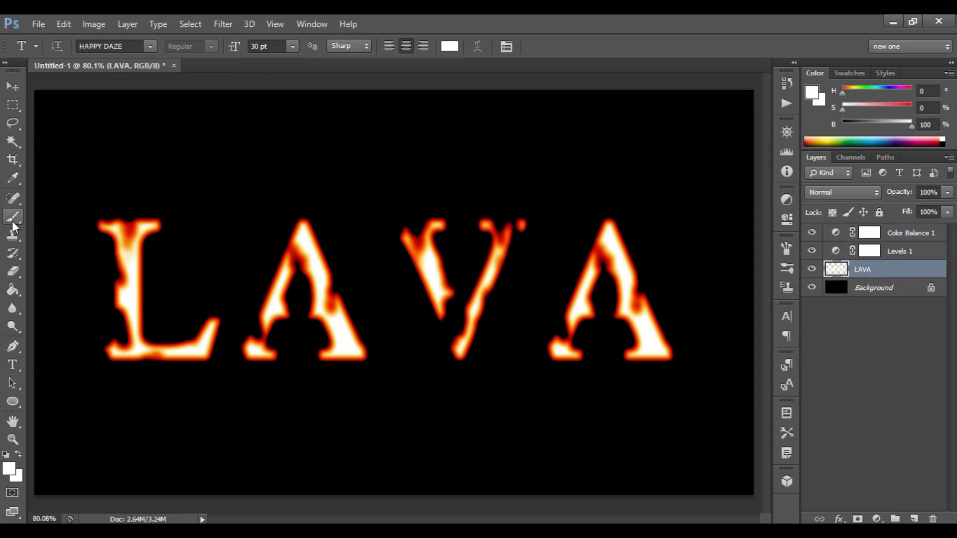
{"action": "left_click", "coordinate": [71, 44]}
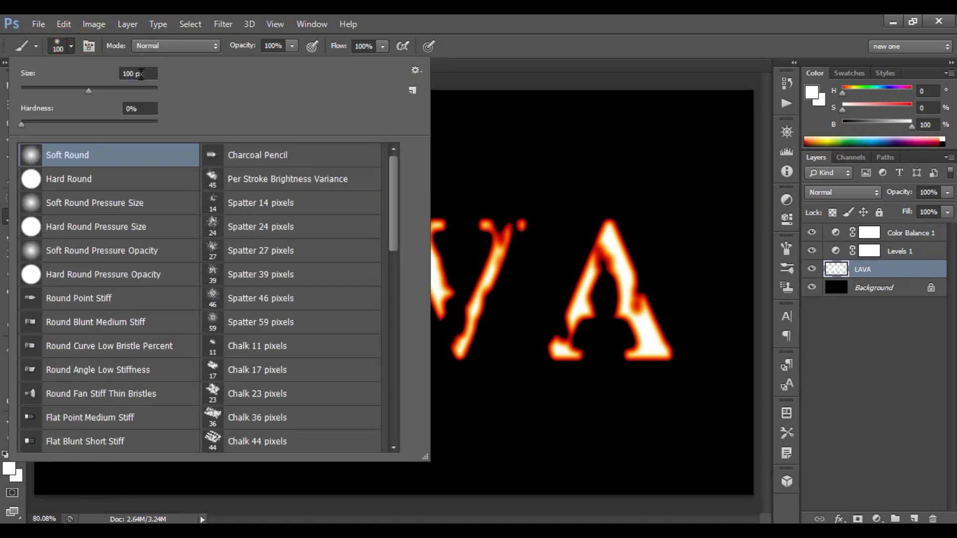
{"action": "left_click", "coordinate": [73, 45]}
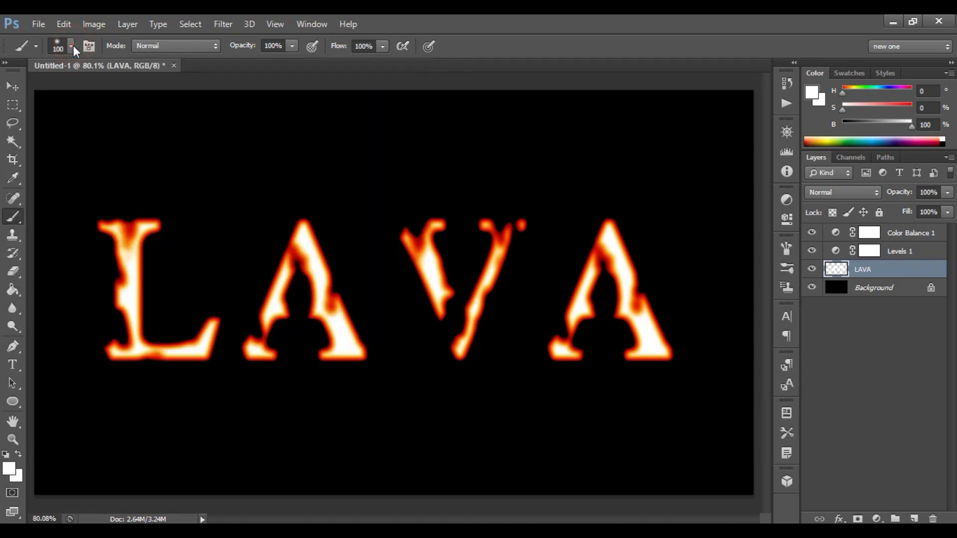
{"action": "left_click", "coordinate": [292, 47]}
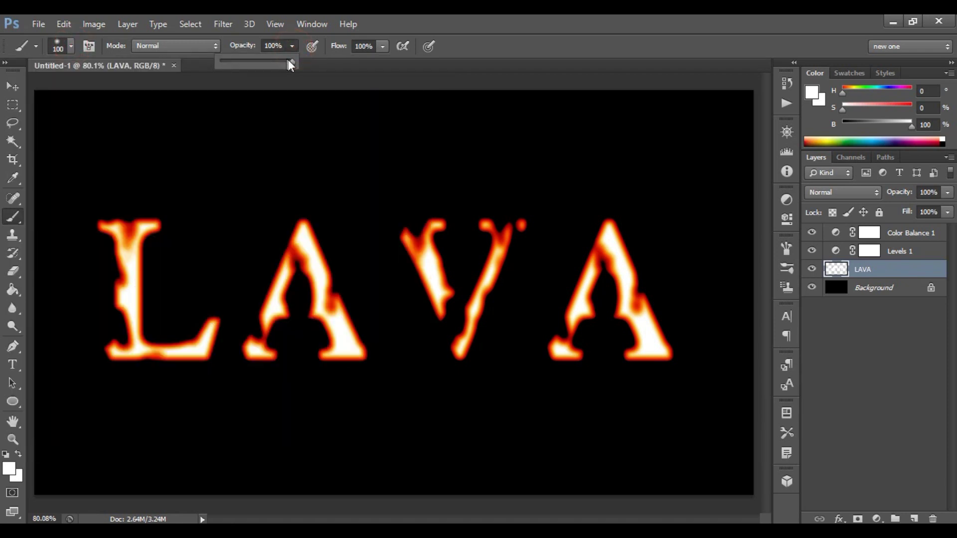
{"action": "left_click_drag", "start_coordinate": [290, 60], "coordinate": [226, 69]}
{"action": "left_click", "coordinate": [309, 61]}
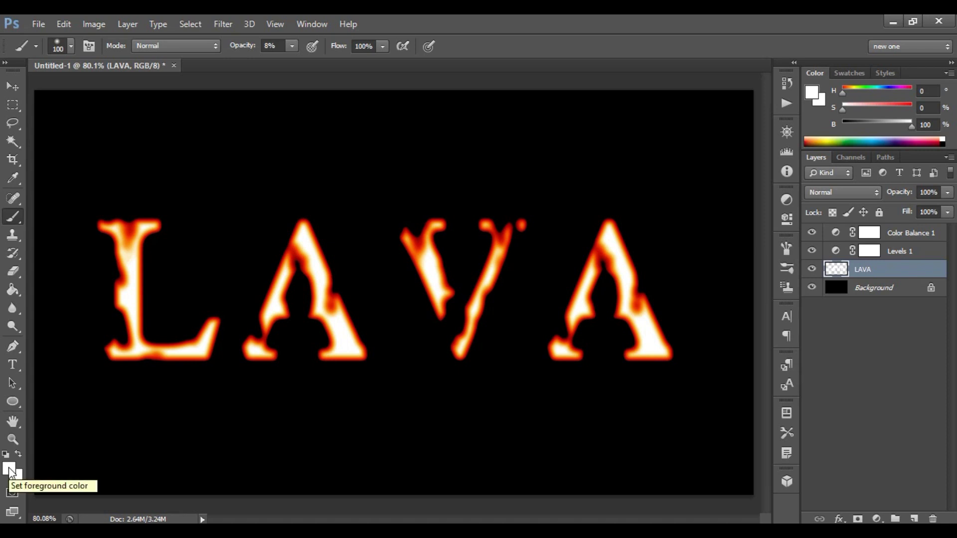
Paint faint black over the letters, then stamp all visible layers into a new Layer 1
{"action": "key", "text": "d"}
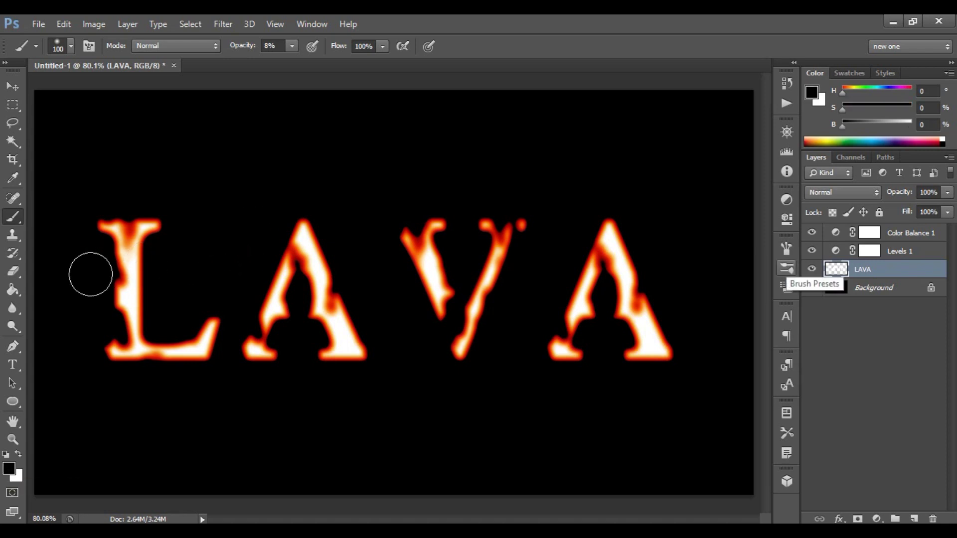
{"action": "mouse_move", "coordinate": [98, 272]}
{"action": "left_mouse_down"}
{"action": "mouse_move", "coordinate": [107, 271]}
{"action": "mouse_move", "coordinate": [102, 293]}
{"action": "mouse_move", "coordinate": [184, 335]}
{"action": "mouse_move", "coordinate": [278, 323]}
{"action": "mouse_move", "coordinate": [160, 261]}
{"action": "mouse_move", "coordinate": [342, 265]}
{"action": "mouse_move", "coordinate": [257, 300]}
{"action": "mouse_move", "coordinate": [428, 310]}
{"action": "mouse_move", "coordinate": [649, 256]}
{"action": "mouse_move", "coordinate": [605, 357]}
{"action": "mouse_move", "coordinate": [600, 314]}
{"action": "mouse_move", "coordinate": [571, 381]}
{"action": "left_mouse_up"}
{"action": "left_click", "coordinate": [333, 277]}
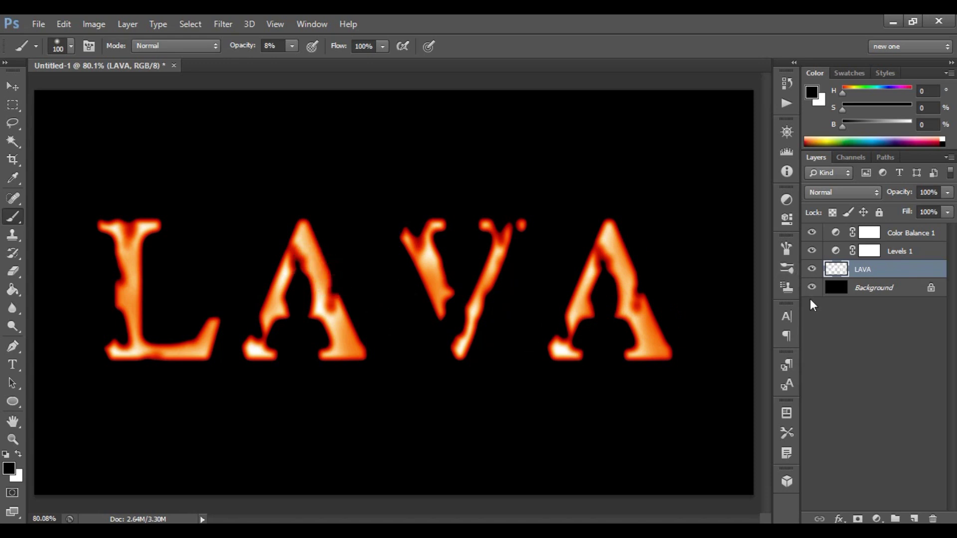
{"action": "left_click", "coordinate": [899, 234]}
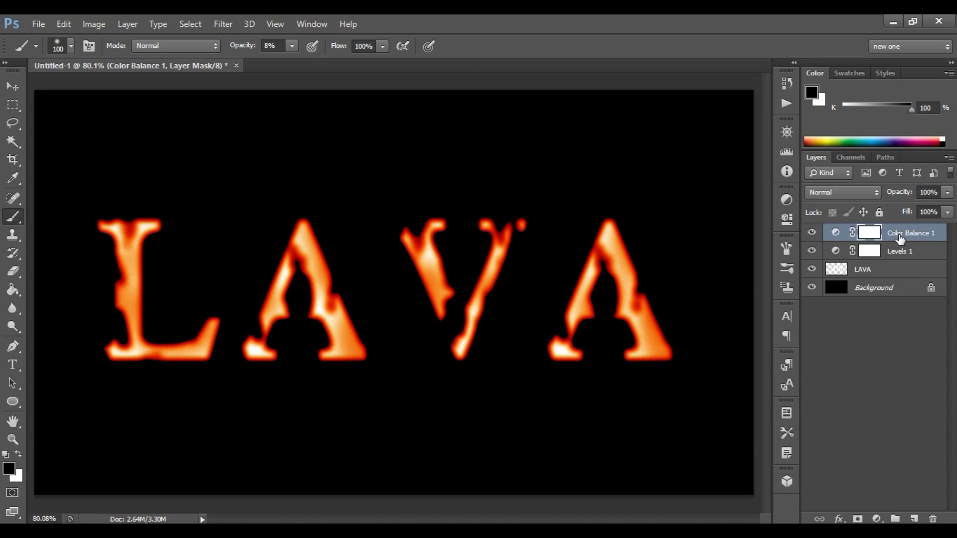
{"action": "key", "text": "ctrl+shift+alt+e"}
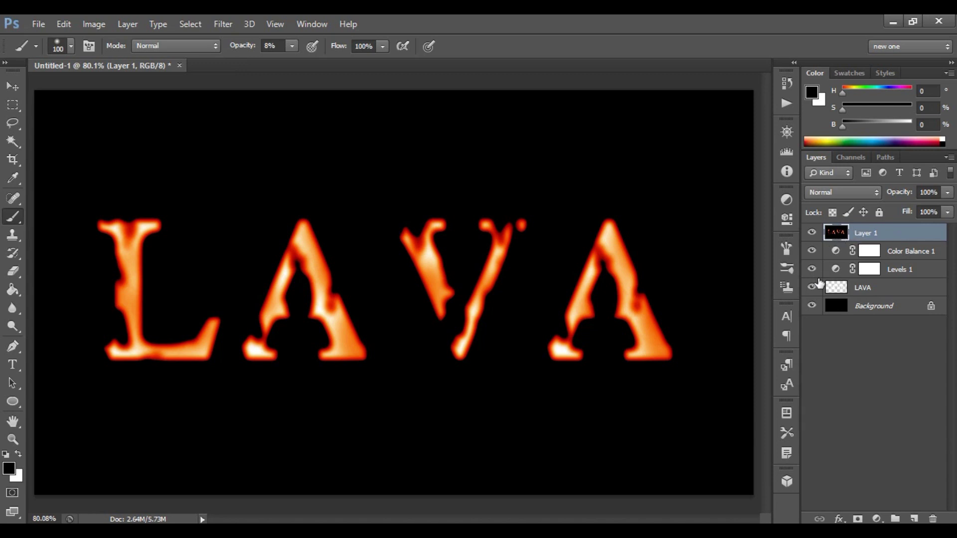
Hide the adjustment and LAVA layers and select the Shadows colour range on Layer 1
{"action": "left_click", "coordinate": [812, 251]}
{"action": "left_click", "coordinate": [812, 269]}
{"action": "left_click", "coordinate": [812, 287]}
{"action": "left_click", "coordinate": [191, 25]}
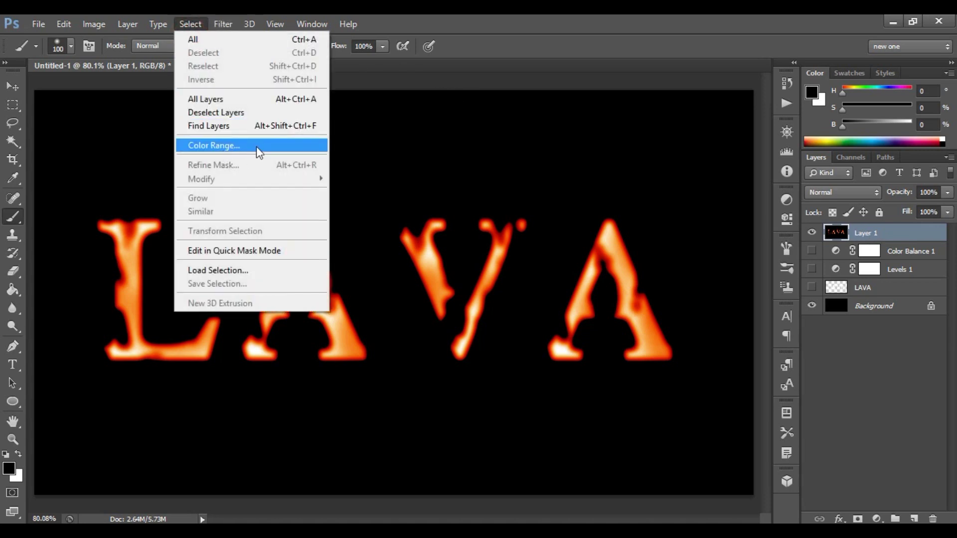
{"action": "left_click", "coordinate": [240, 146]}
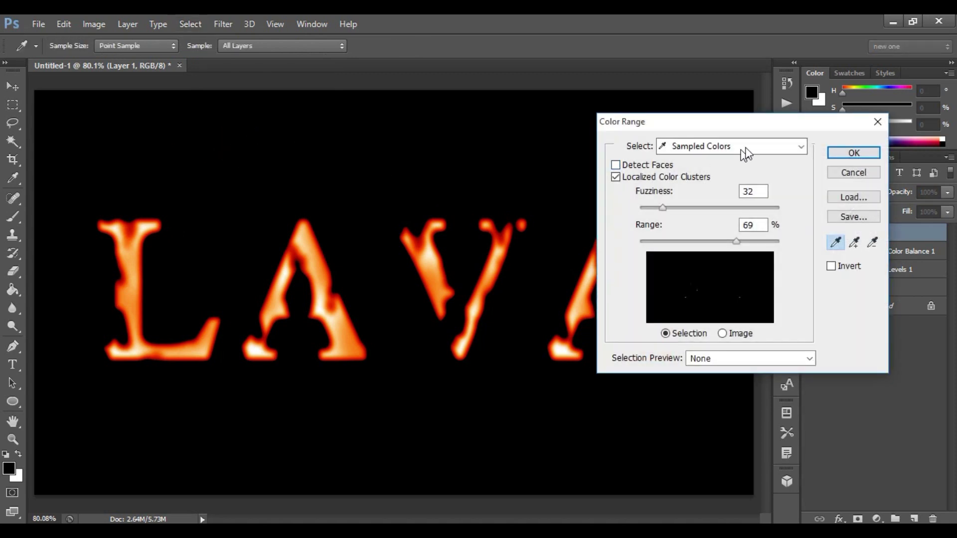
{"action": "left_click", "coordinate": [733, 147]}
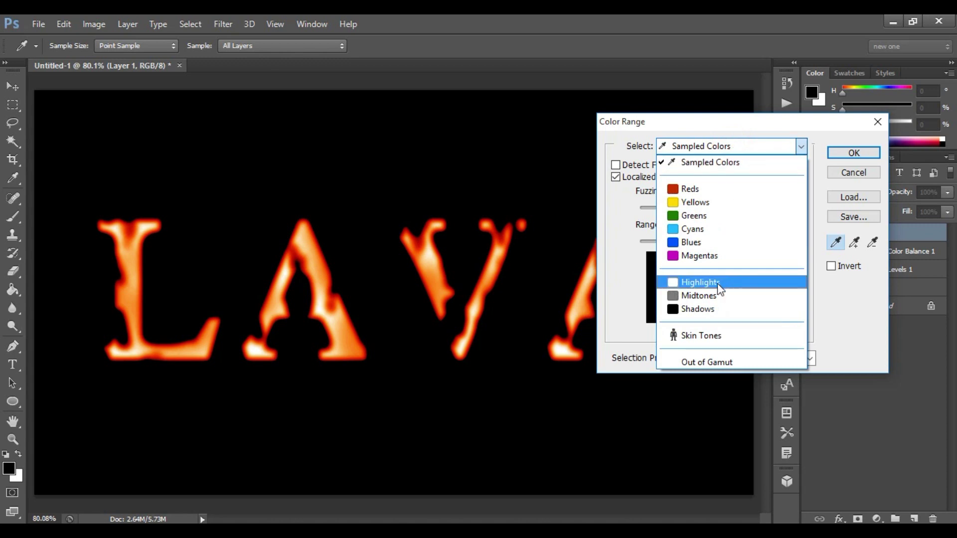
{"action": "left_click", "coordinate": [721, 310]}
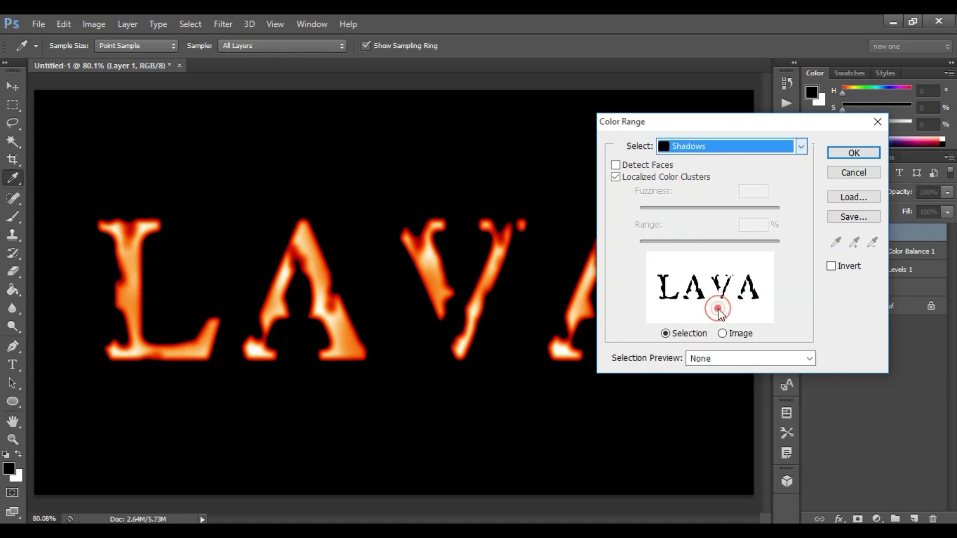
{"action": "key", "text": "b"}
{"action": "left_click", "coordinate": [855, 153]}
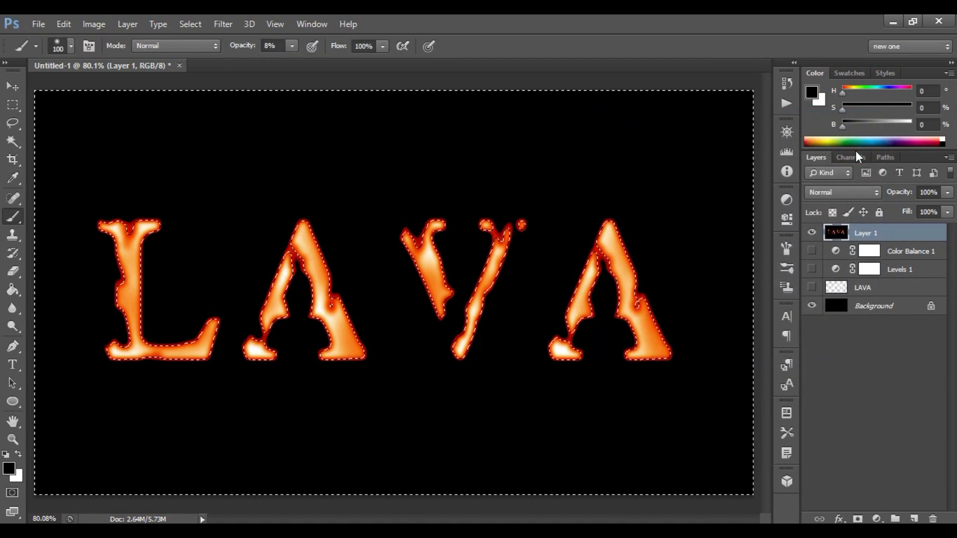
Invert the selection to just the LAVA letters, lightly brush the last A, and copy them to a new layer
{"action": "left_click", "coordinate": [191, 23]}
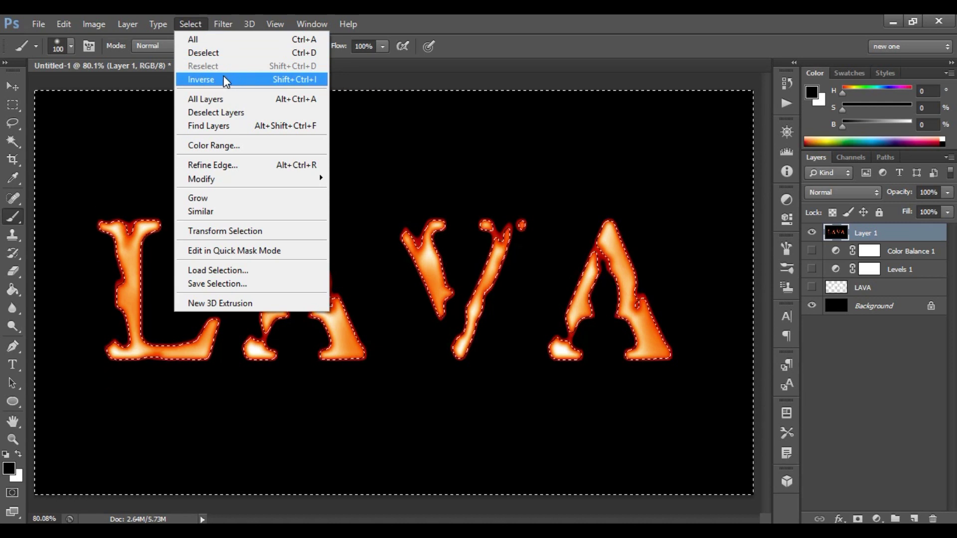
{"action": "left_click", "coordinate": [239, 80]}
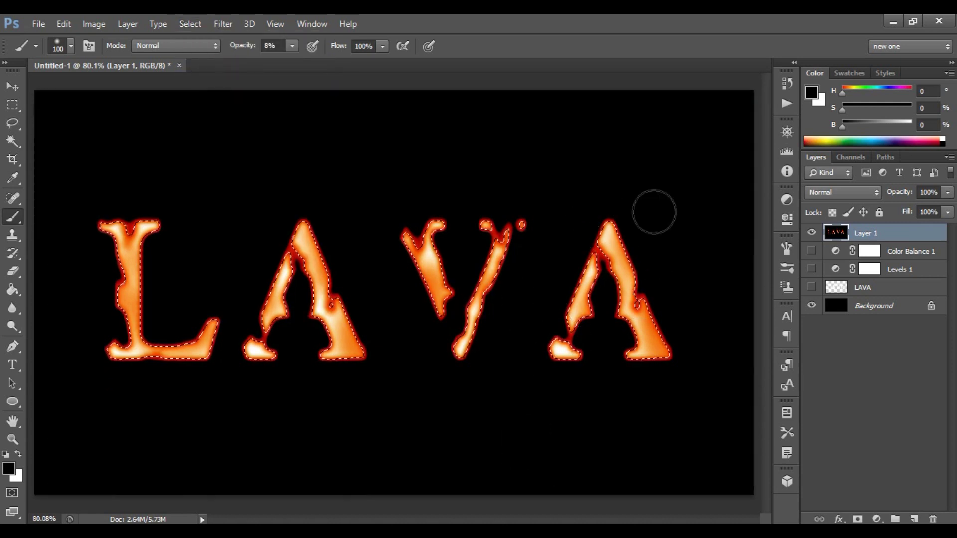
{"action": "left_click_drag", "start_coordinate": [585, 312], "coordinate": [625, 323]}
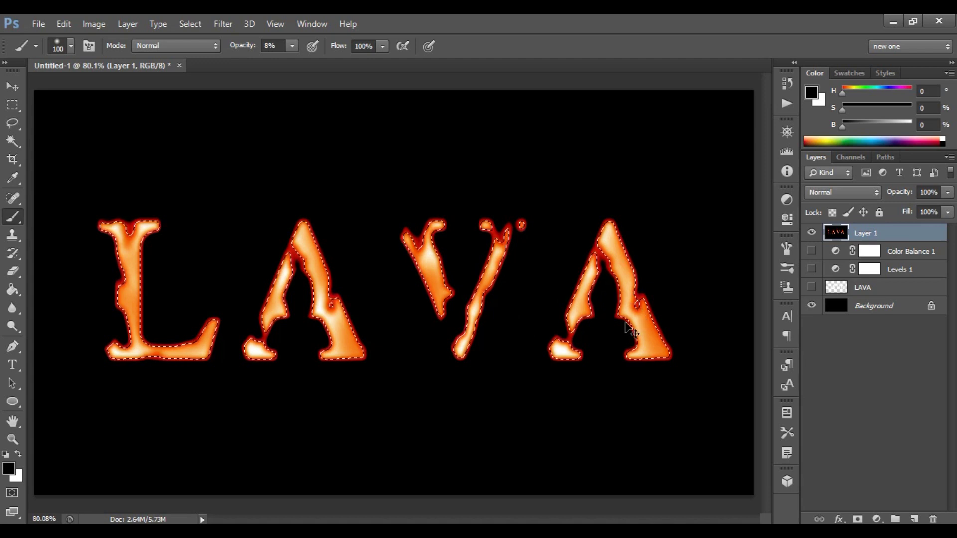
{"action": "key", "text": "ctrl+d"}
{"action": "key", "text": "ctrl+shift+alt+n"}
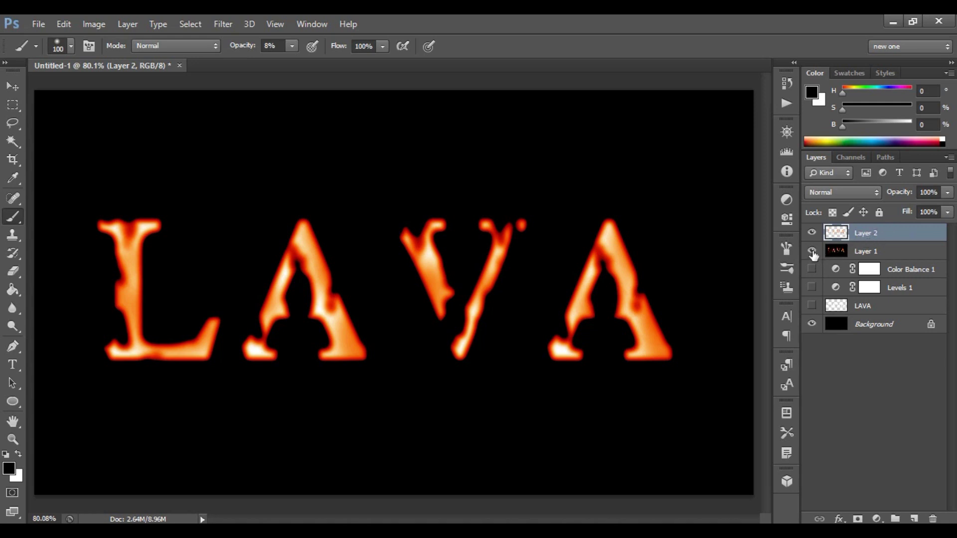
Hide Layer 1 and add an Outer Glow in Normal blend mode to Layer 2
{"action": "left_click", "coordinate": [812, 252]}
{"action": "right_click", "coordinate": [874, 238]}
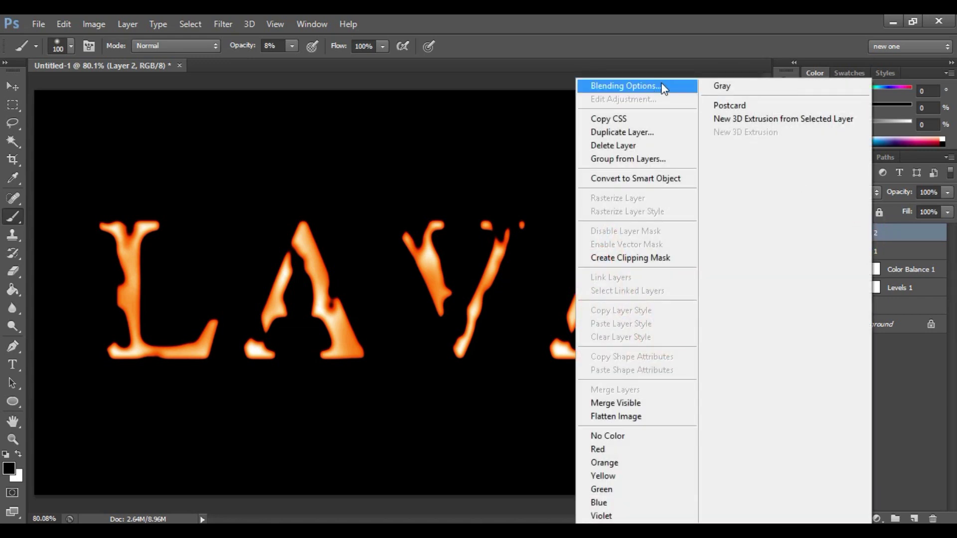
{"action": "left_click", "coordinate": [626, 90]}
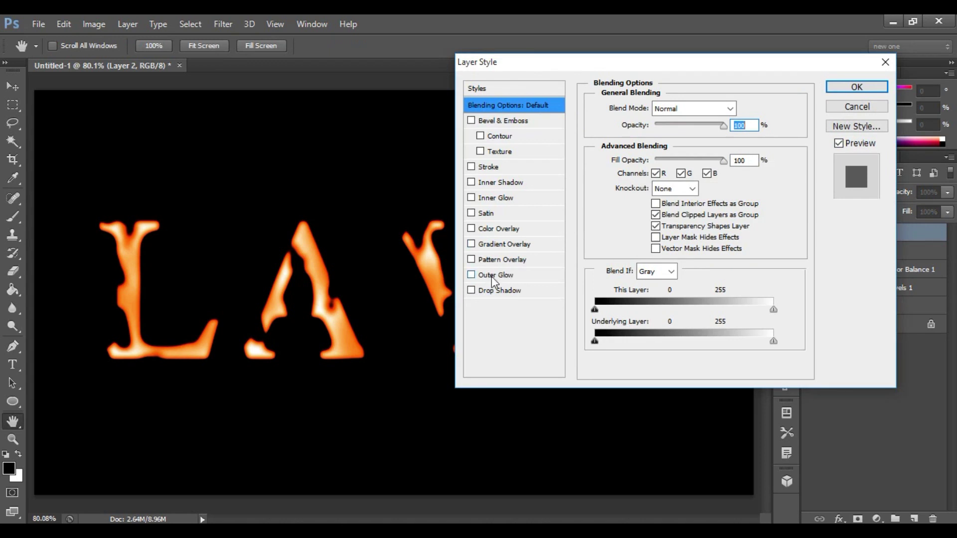
{"action": "left_click", "coordinate": [499, 276]}
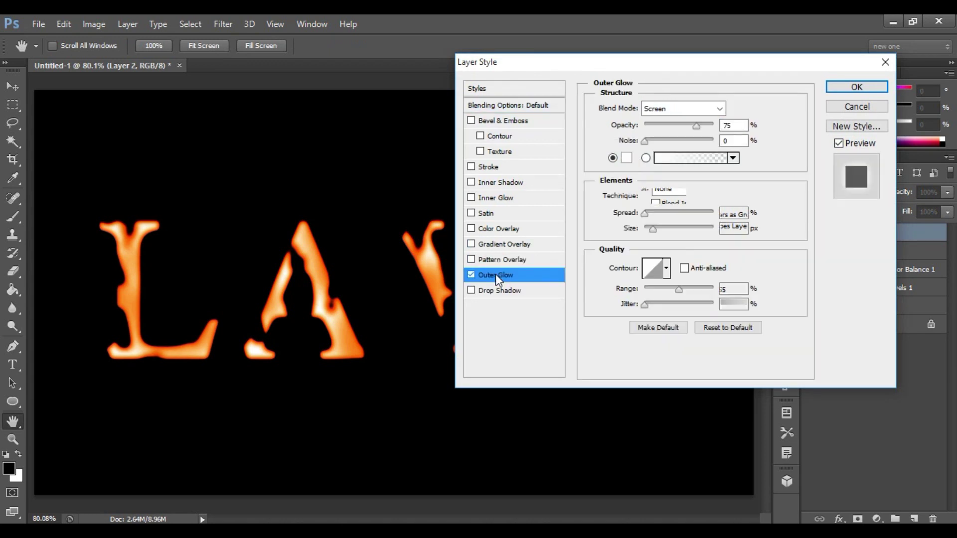
{"action": "left_click", "coordinate": [698, 110]}
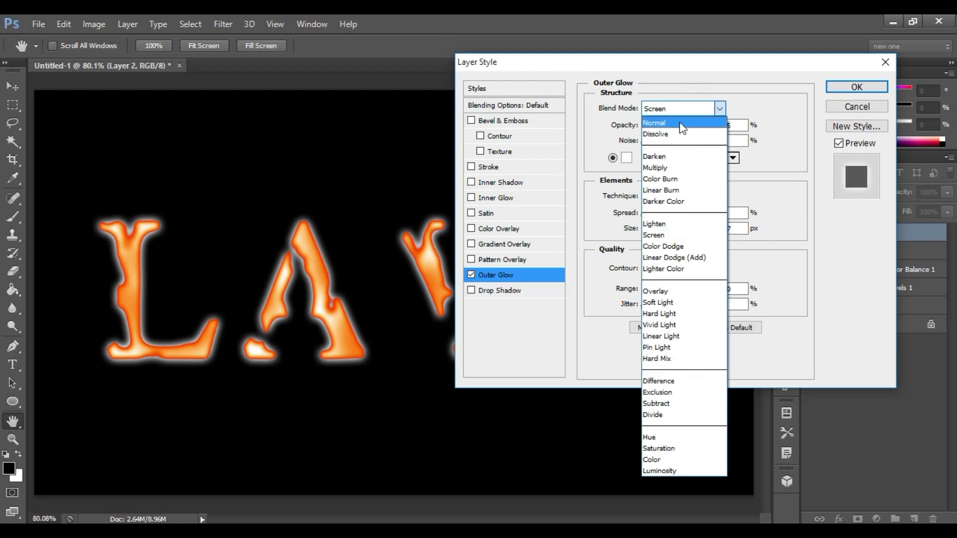
{"action": "left_click", "coordinate": [690, 123]}
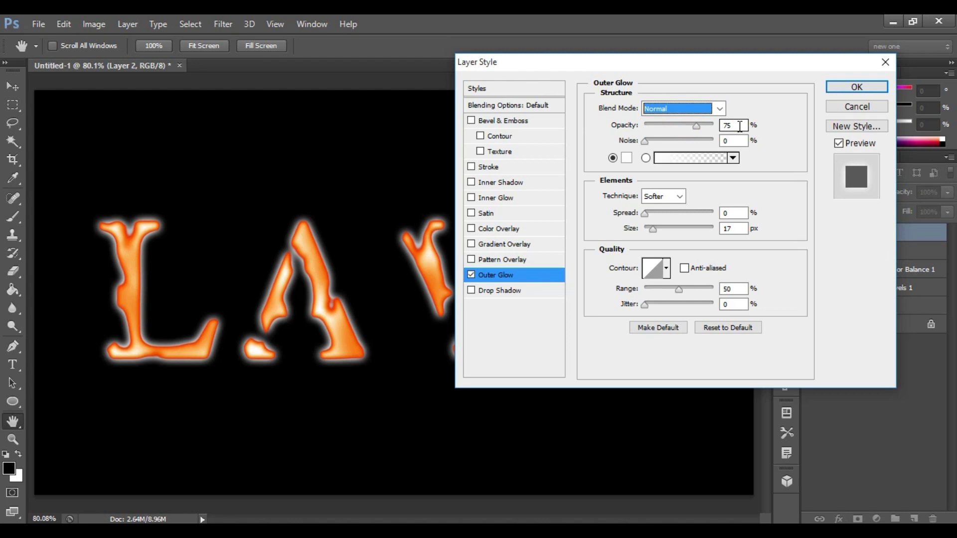
Set the outer glow colour to pure red, ff0000
{"action": "left_click", "coordinate": [627, 158]}
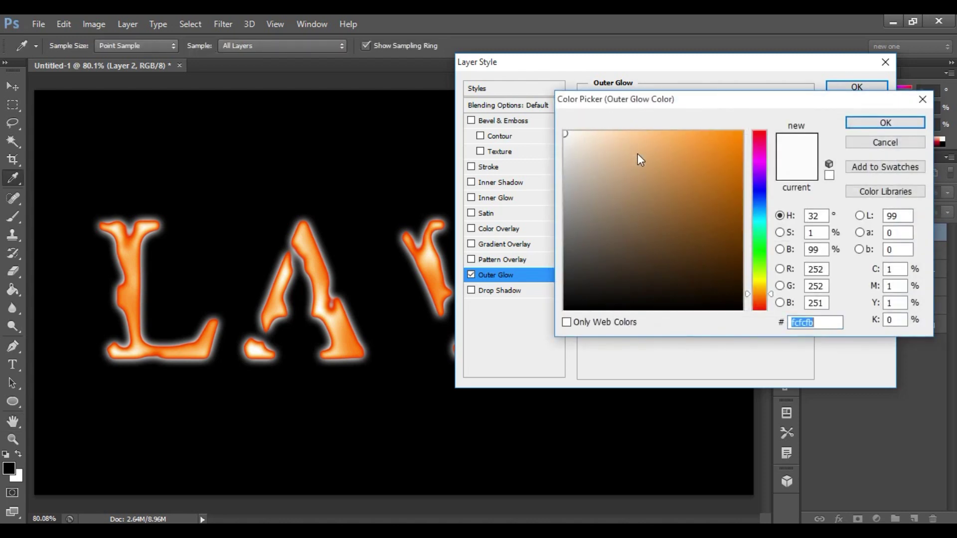
{"action": "left_click", "coordinate": [761, 133]}
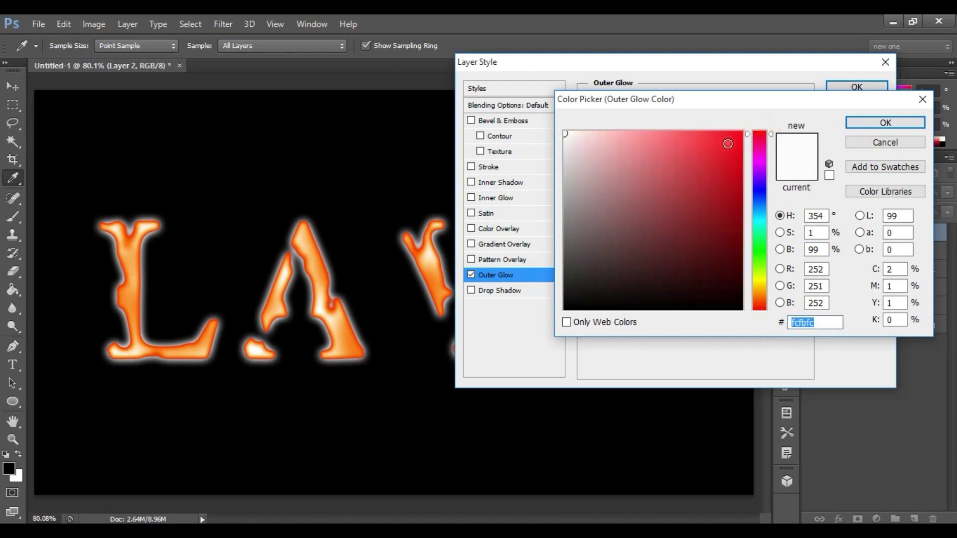
{"action": "left_click", "coordinate": [742, 132]}
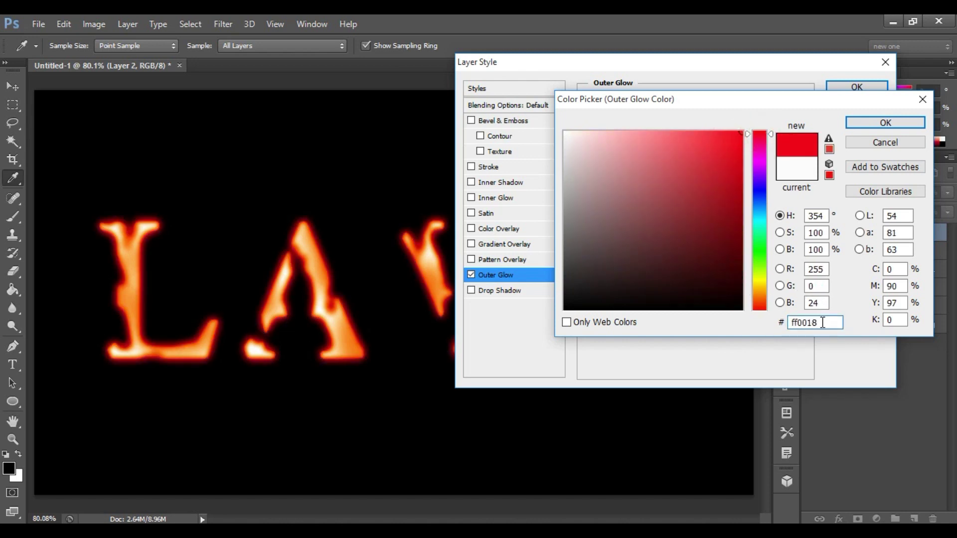
{"action": "key", "text": "BackSpace"}
{"action": "key", "text": "BackSpace"}
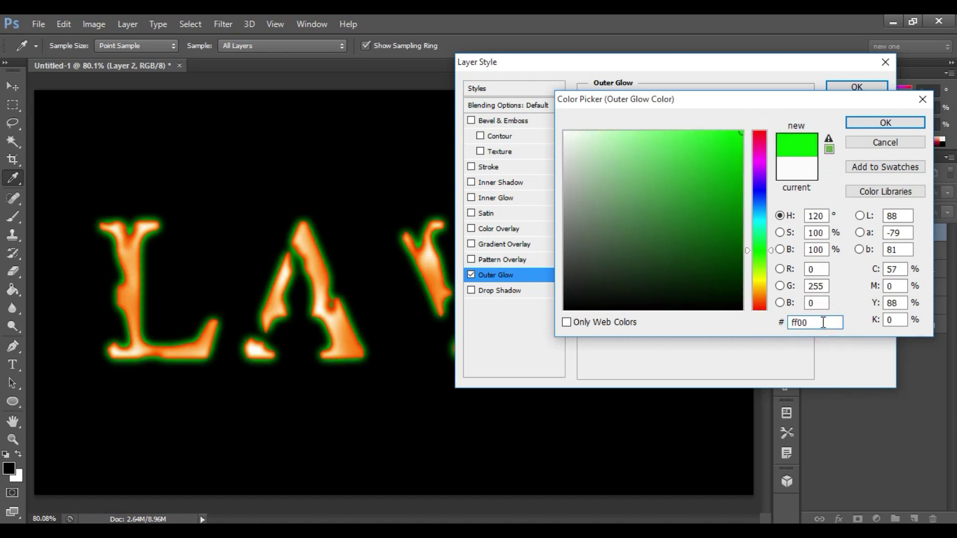
{"action": "type", "text": "00"}
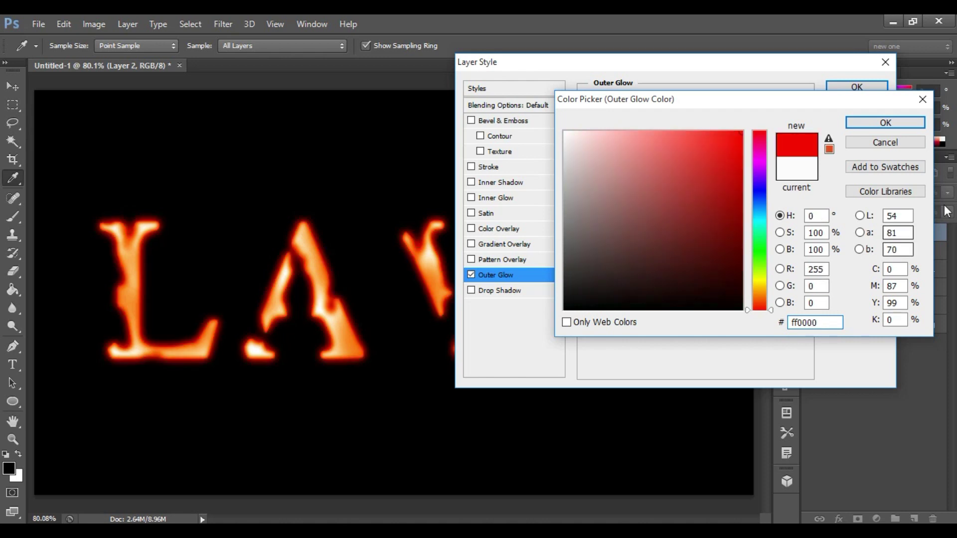
{"action": "left_click", "coordinate": [872, 121]}
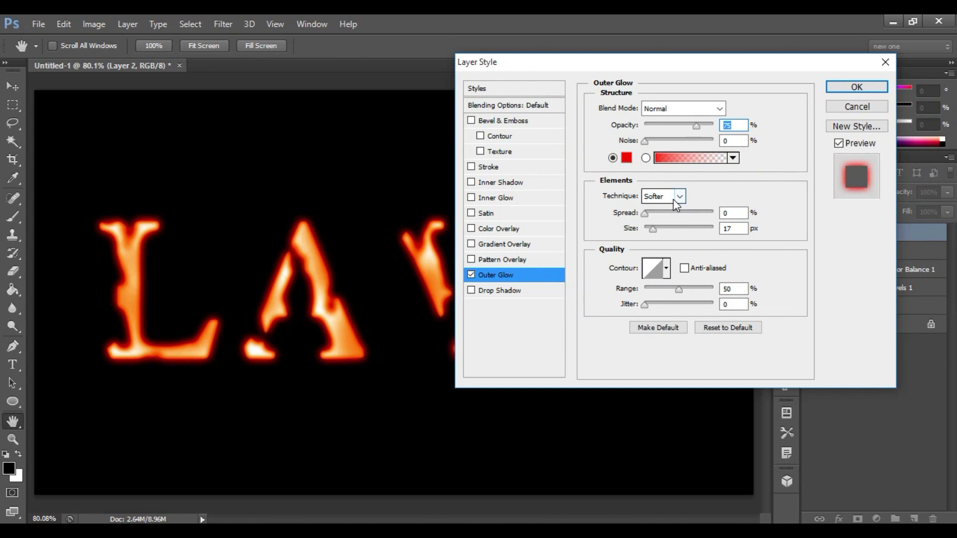
Set the glow Spread to 2% and Size to 50 px, and apply the style
{"action": "left_click", "coordinate": [738, 214]}
{"action": "key", "text": "BackSpace"}
{"action": "type", "text": "2"}
{"action": "left_click", "coordinate": [733, 229]}
{"action": "key", "text": "BackSpace"}
{"action": "key", "text": "BackSpace"}
{"action": "type", "text": "50"}
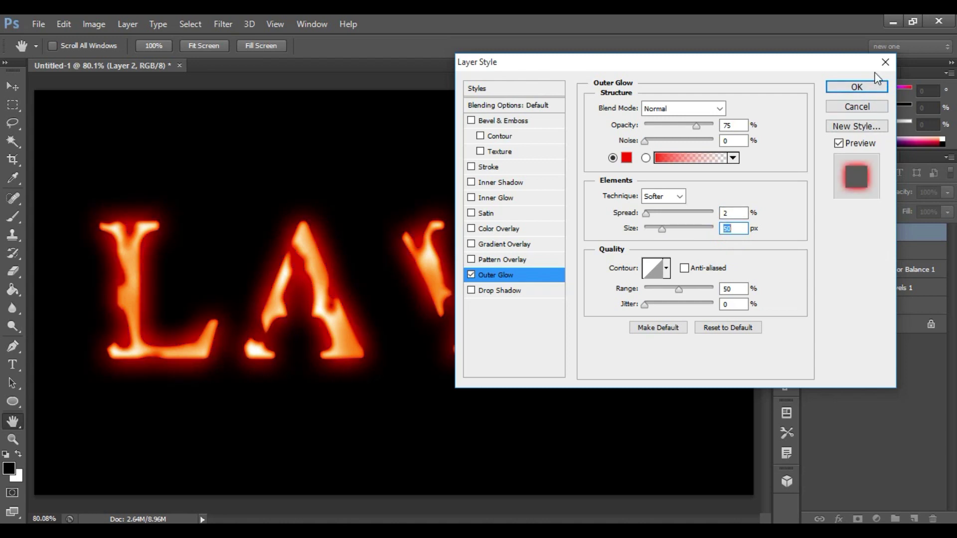
{"action": "left_click", "coordinate": [857, 88]}
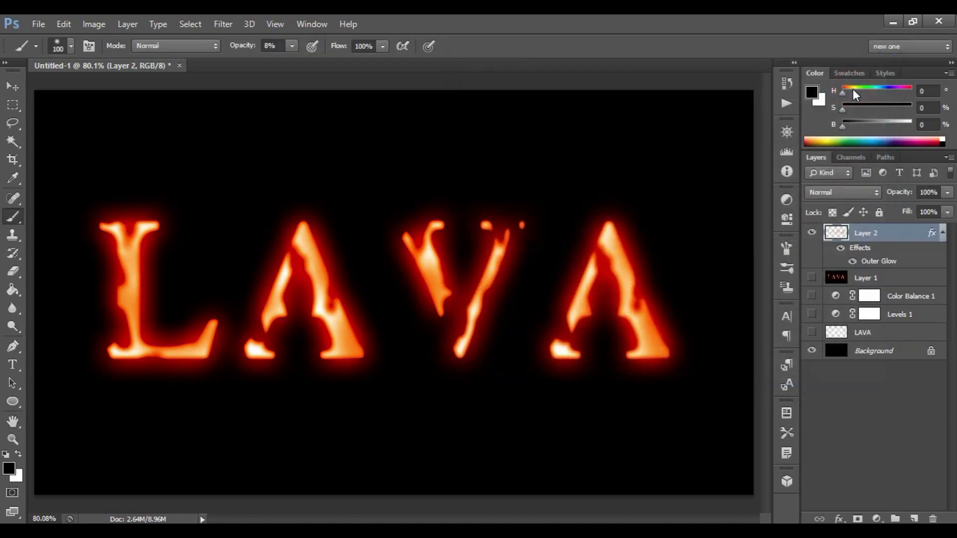
Apply a ZigZag distortion to Layer 2's LAVA letters: Around Center style, Amount 10, 5 ridges
{"action": "left_click", "coordinate": [230, 29]}
{"action": "mouse_move", "coordinate": [299, 179]}
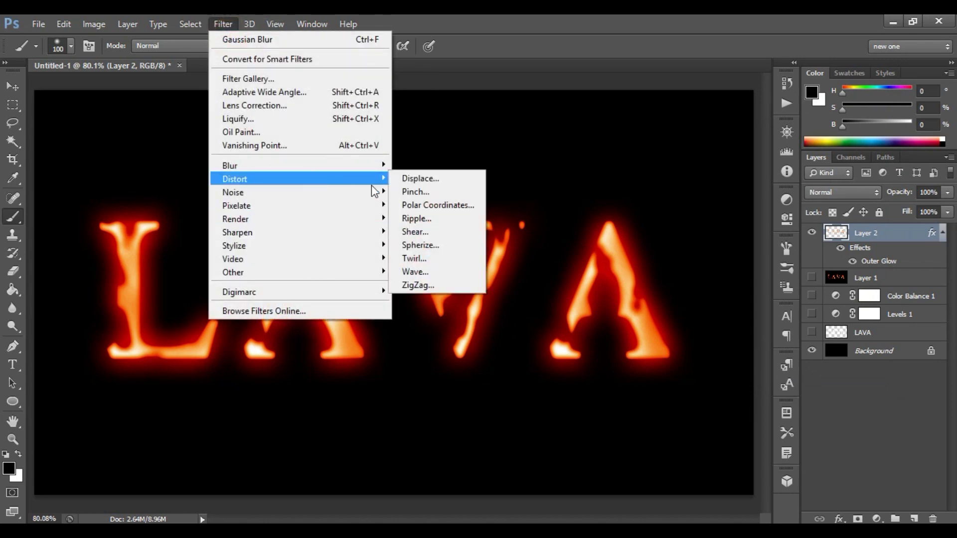
{"action": "left_click", "coordinate": [428, 286]}
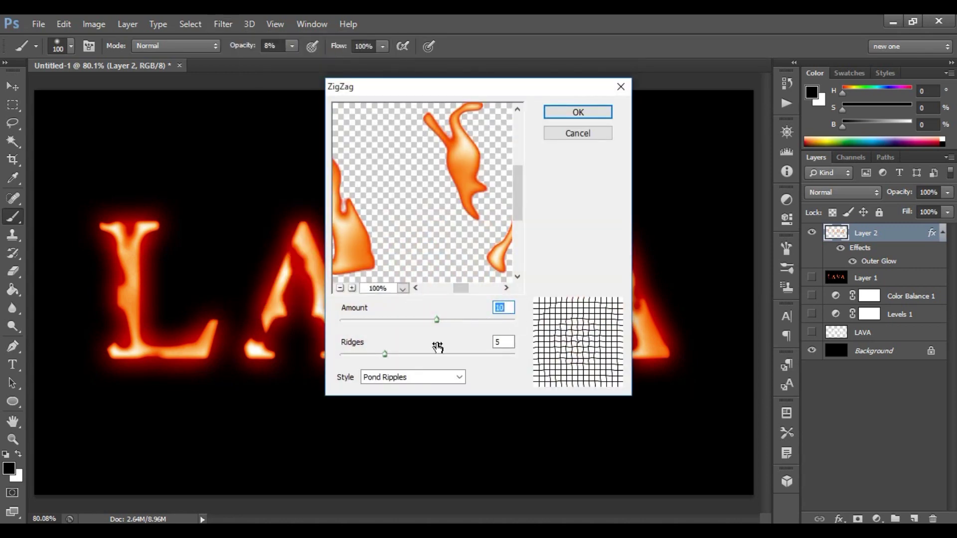
{"action": "left_click", "coordinate": [397, 378]}
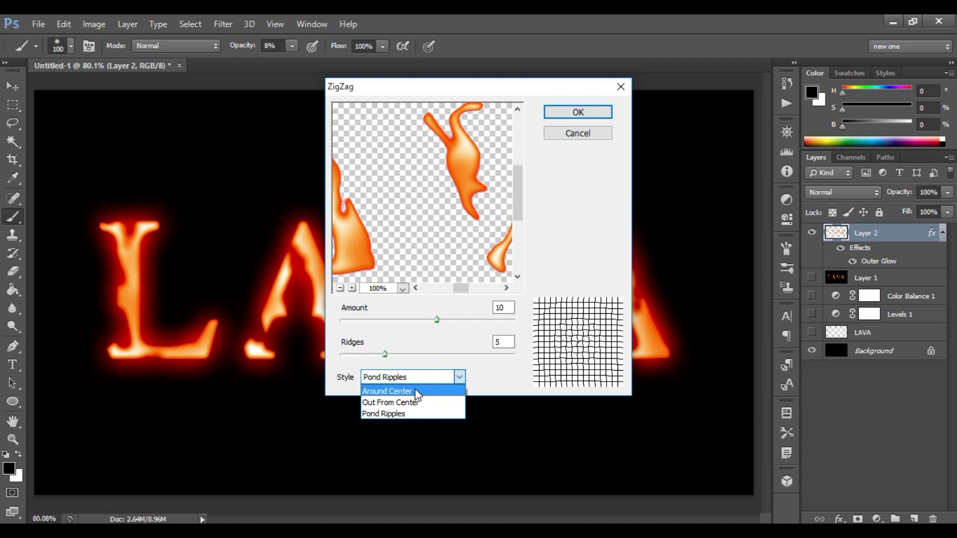
{"action": "left_click", "coordinate": [409, 391]}
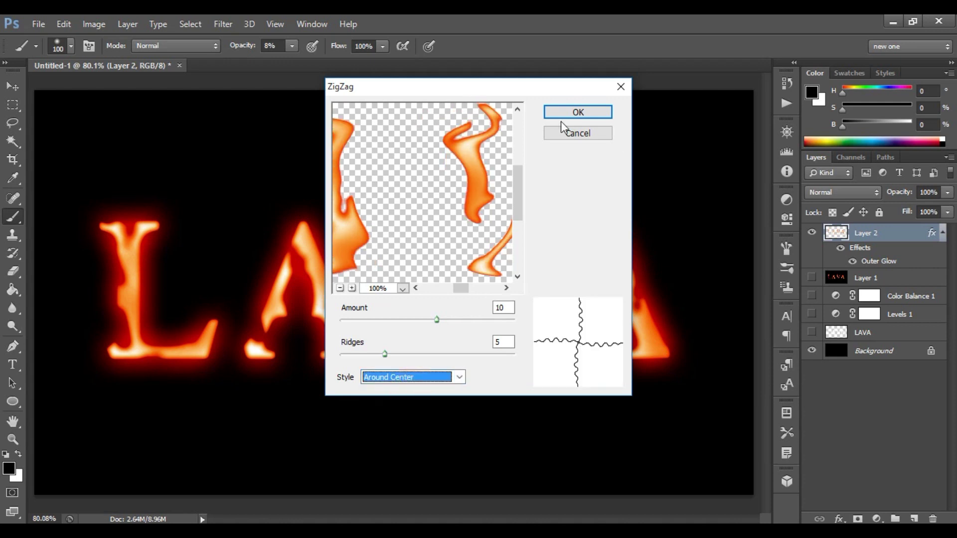
{"action": "left_click", "coordinate": [588, 113]}
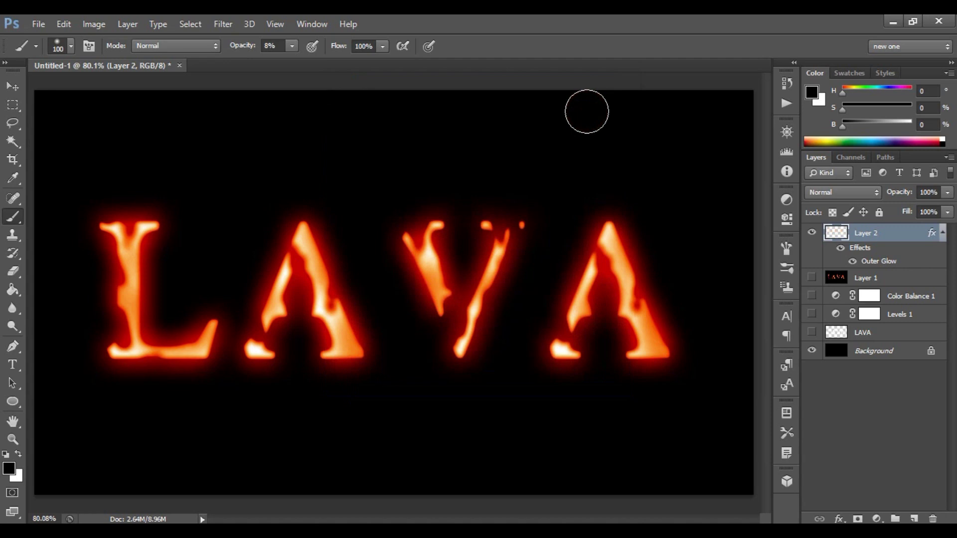